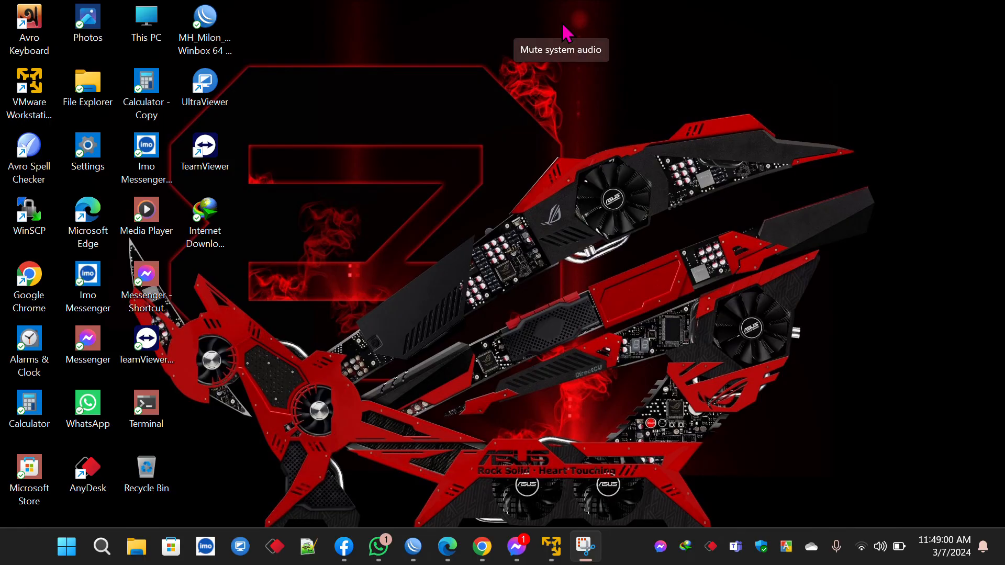
Step: Connect to neighbour router 00:0C:29:87:88:91 and dismiss the RouterOS license welcome notice
click(413, 547)
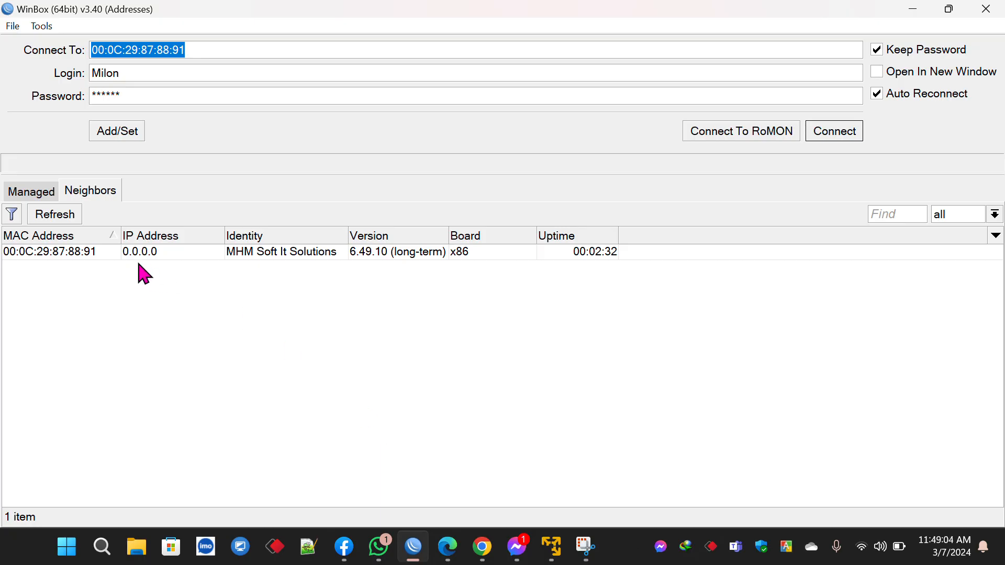
click(78, 252)
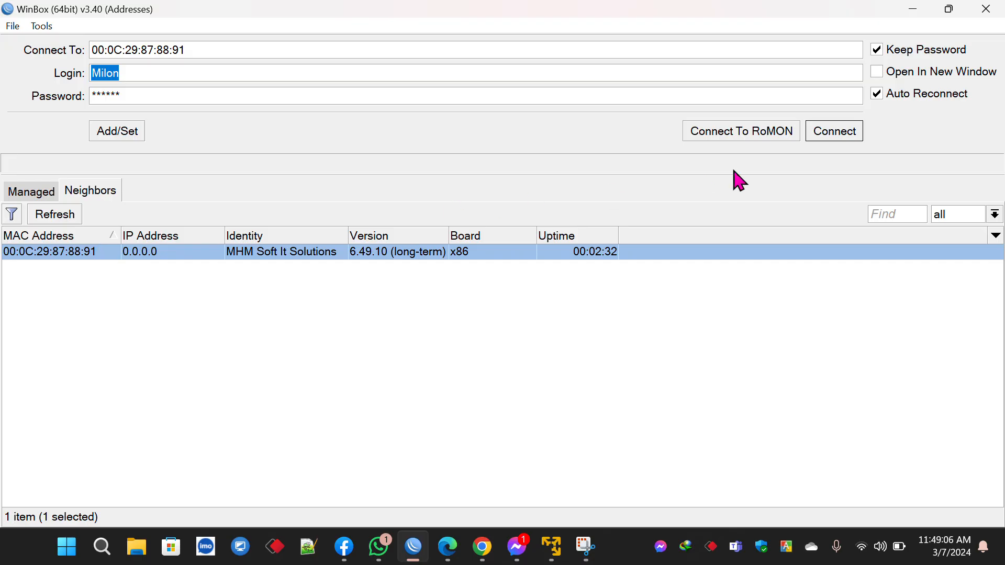
click(836, 137)
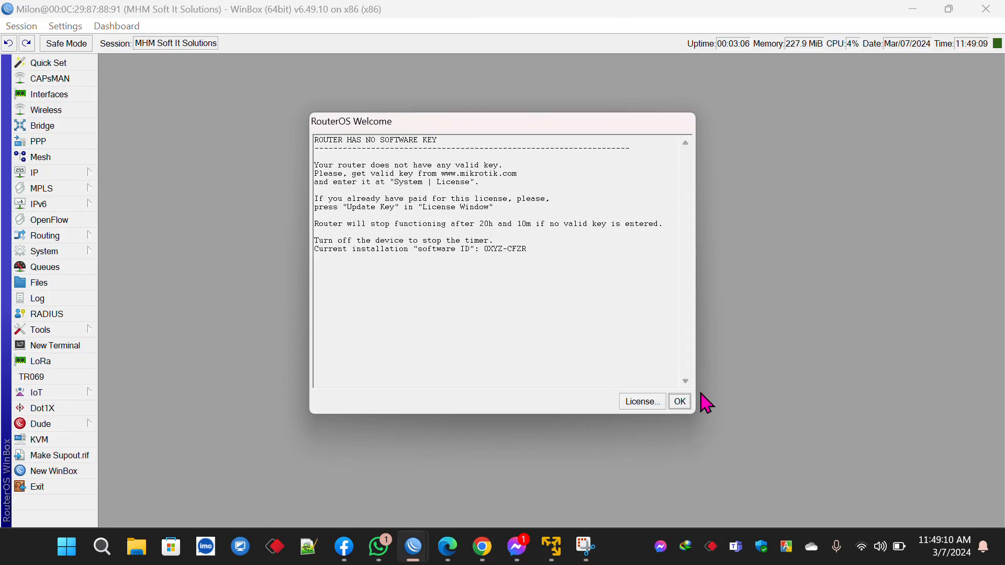
click(680, 402)
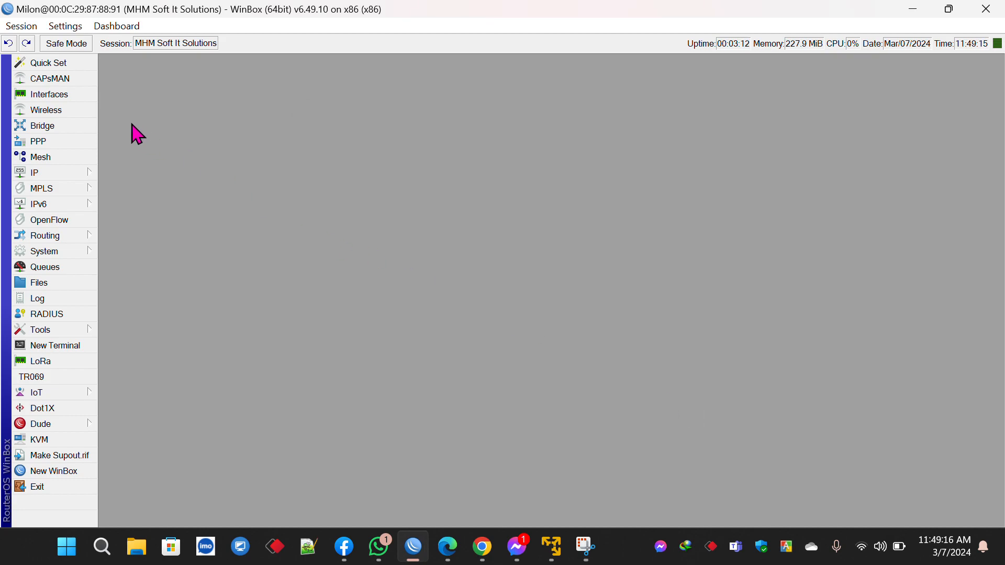
Step: Show the Interface List maximized, briefly selecting and then deselecting ether1
click(90, 96)
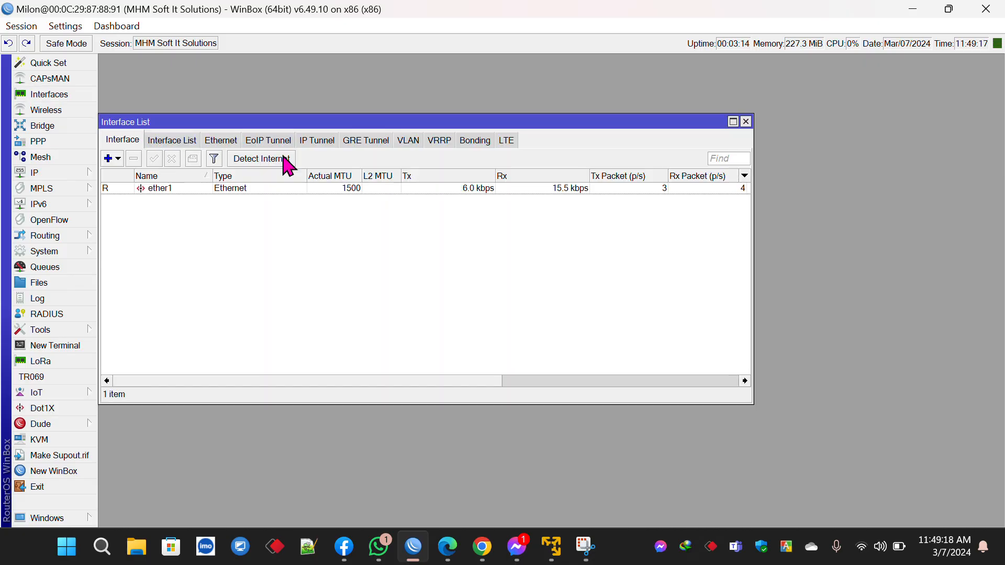
click(733, 122)
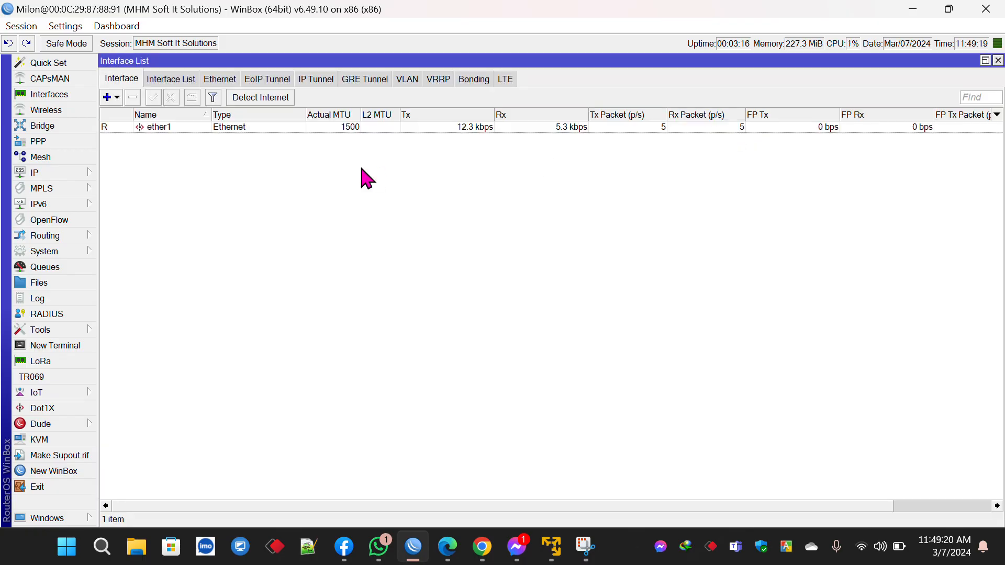
click(191, 139)
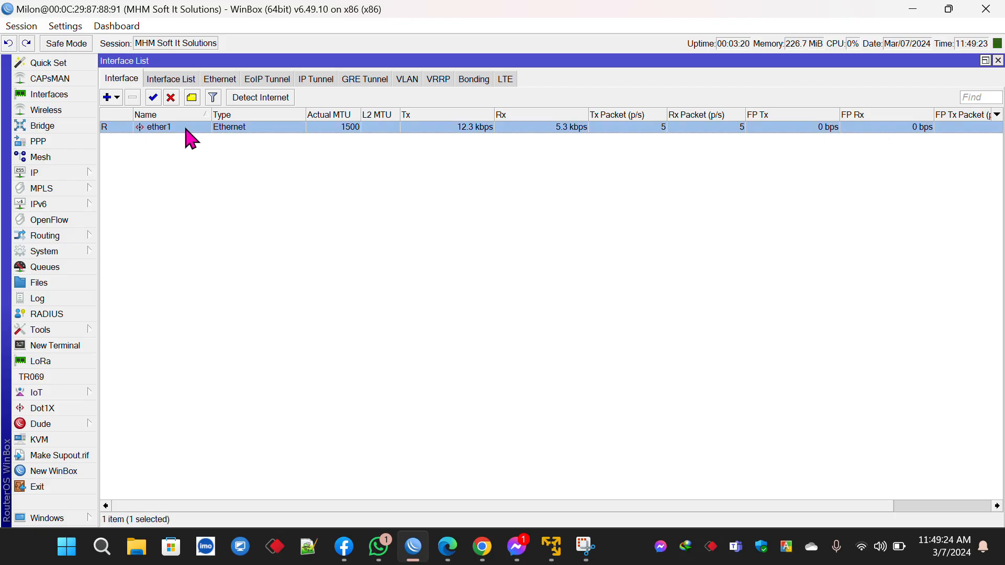
click(216, 153)
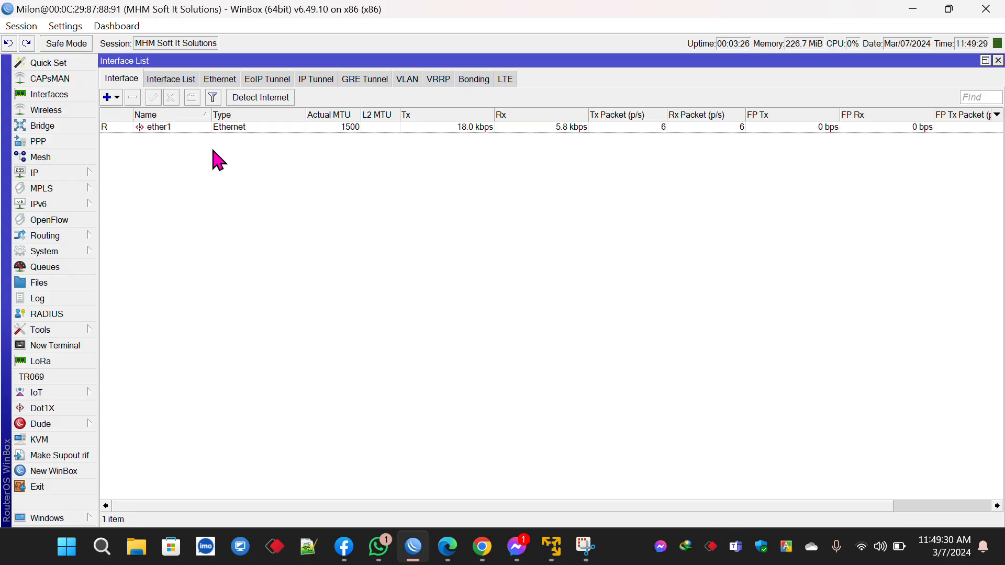
click(90, 175)
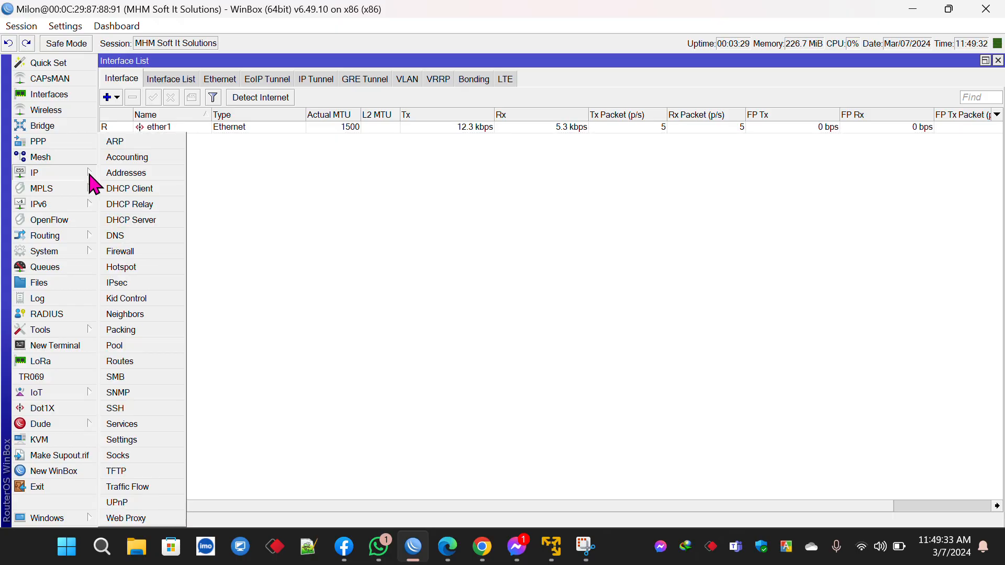
Step: Add IP pool Pool-Hotspot with the address range 10.10.10.2-10.10.10.254
click(120, 346)
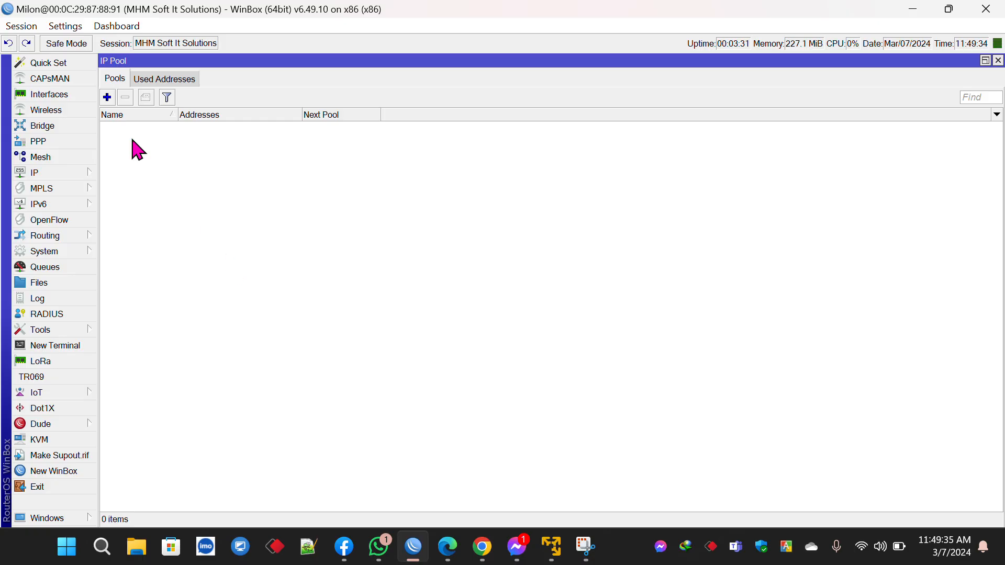
click(112, 99)
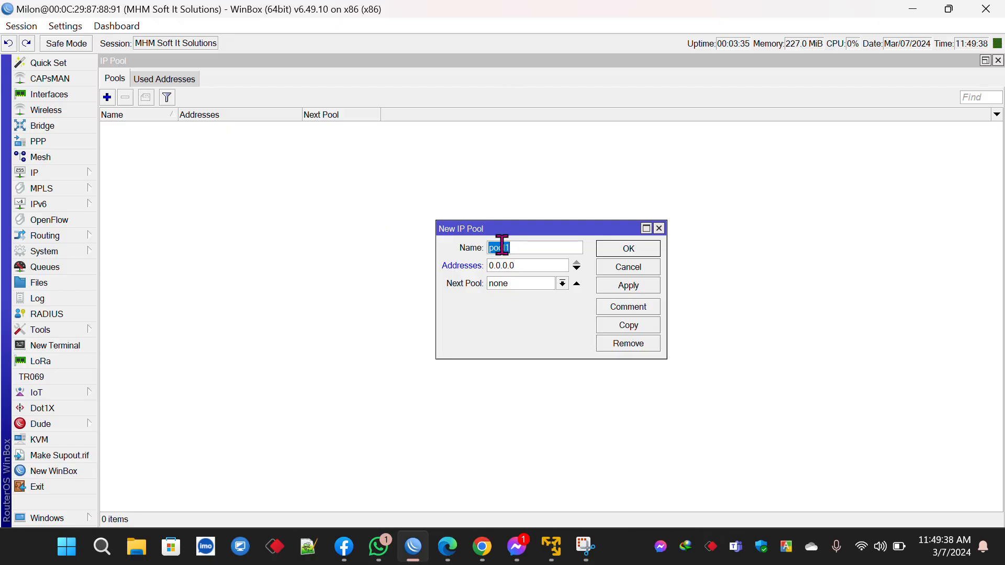
text(P)
text(ool-Hotspot)
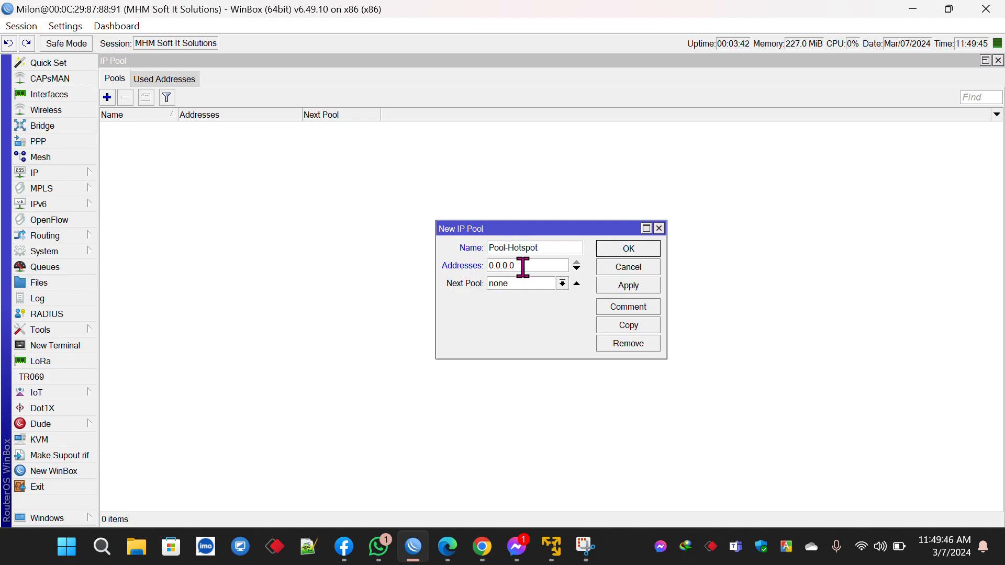
drag(522, 265, 442, 265)
text(1)
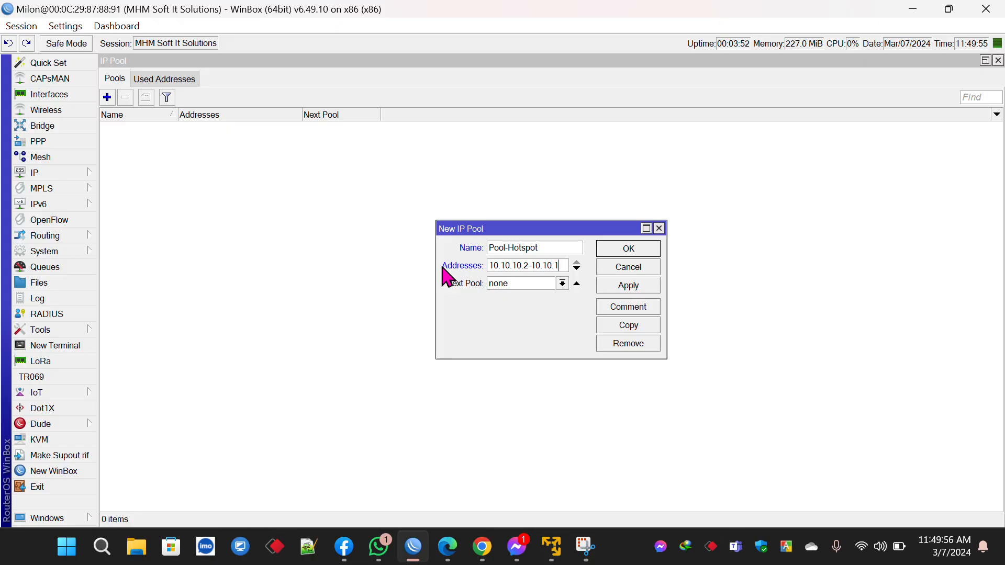
text(254)
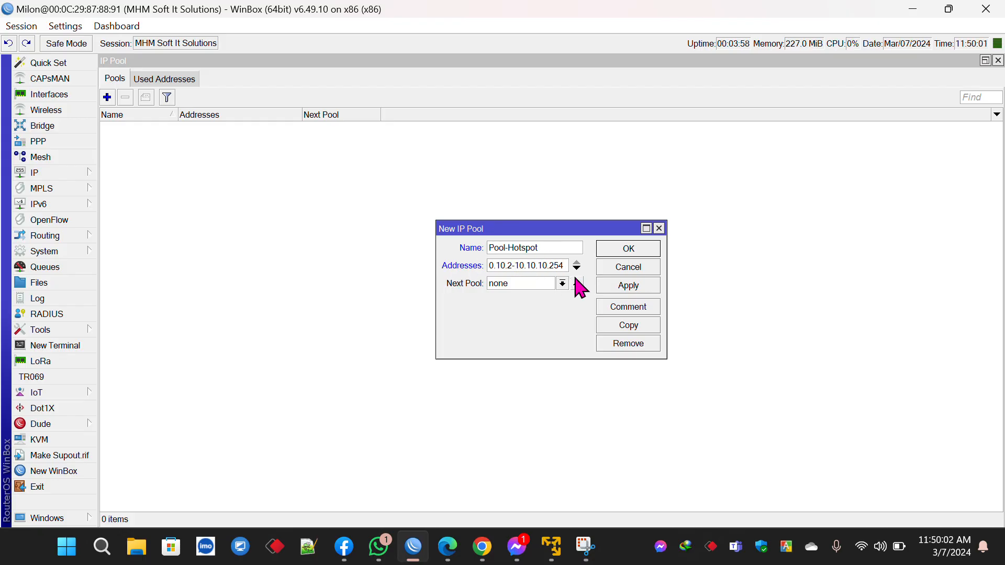
click(618, 287)
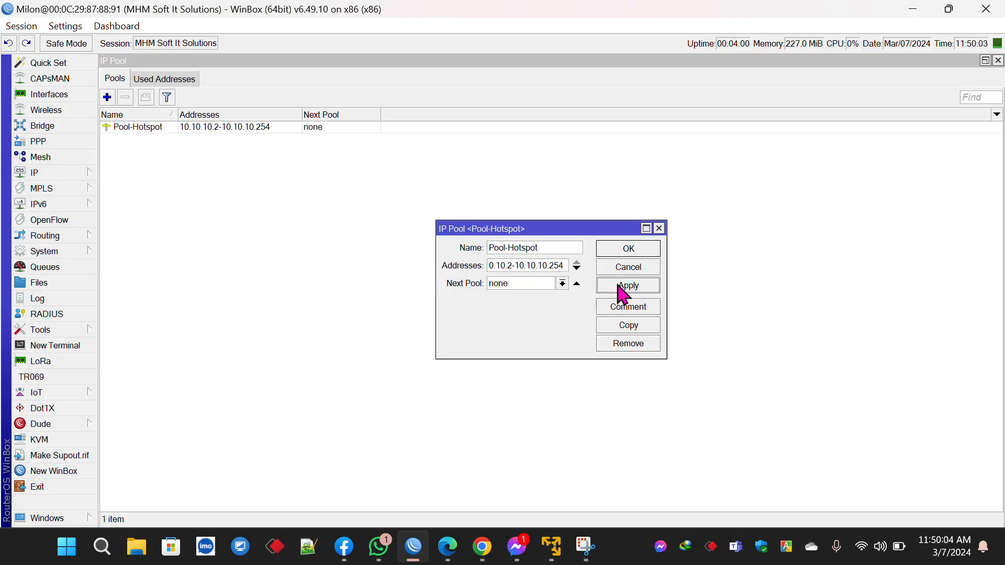
click(623, 249)
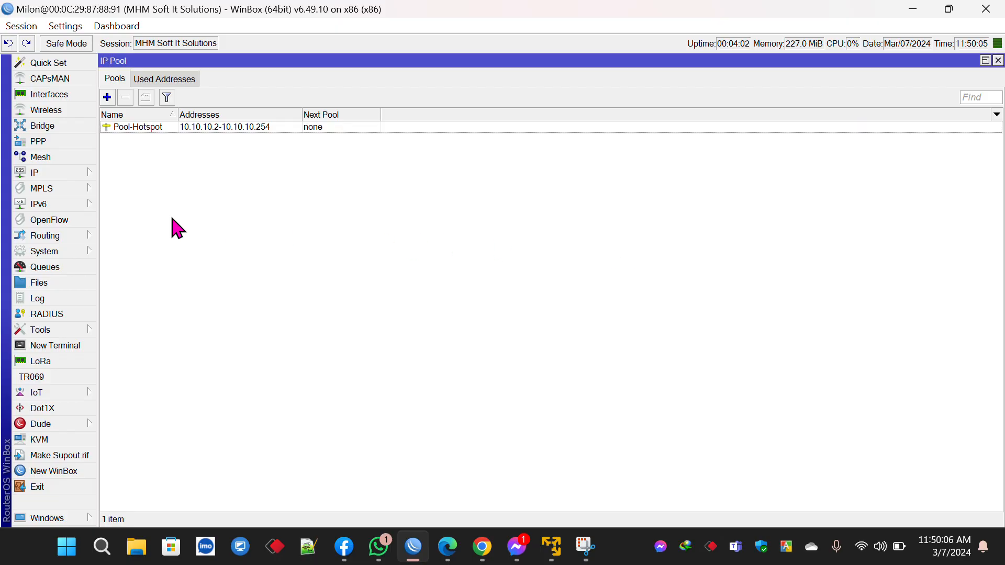
Step: Assign address 10.10.10.1/24 to interface ether1 in the IP Address List
click(96, 174)
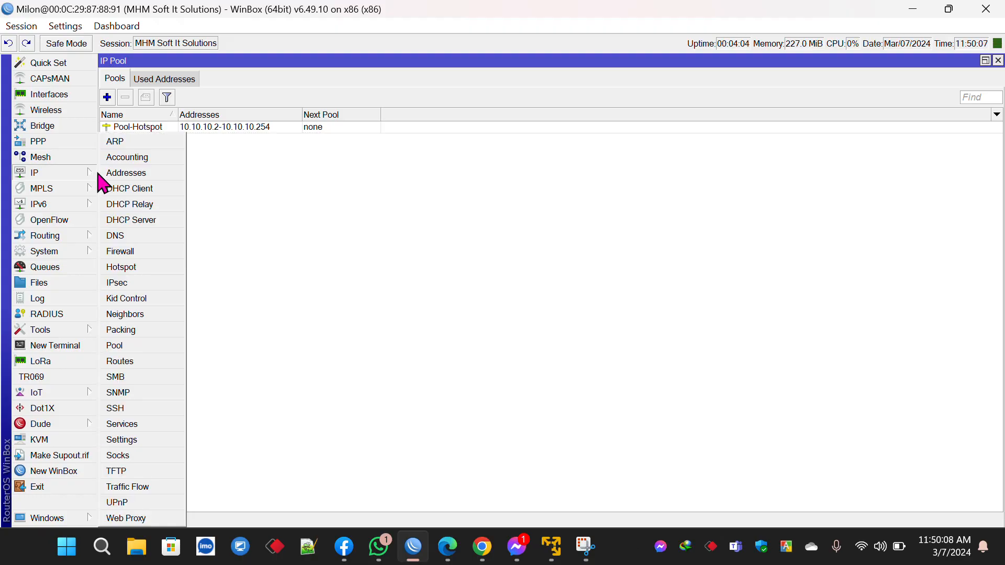
click(116, 174)
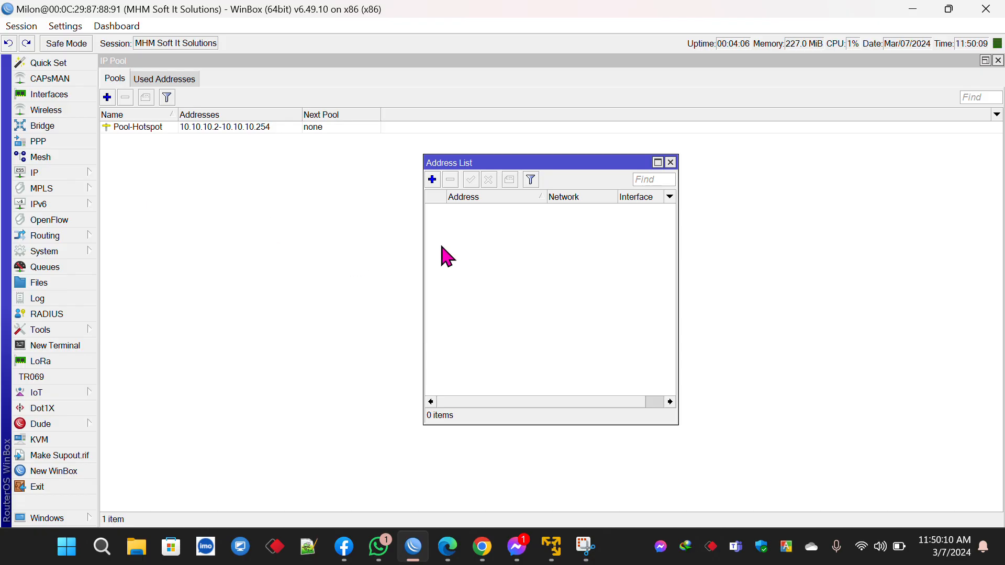
click(433, 180)
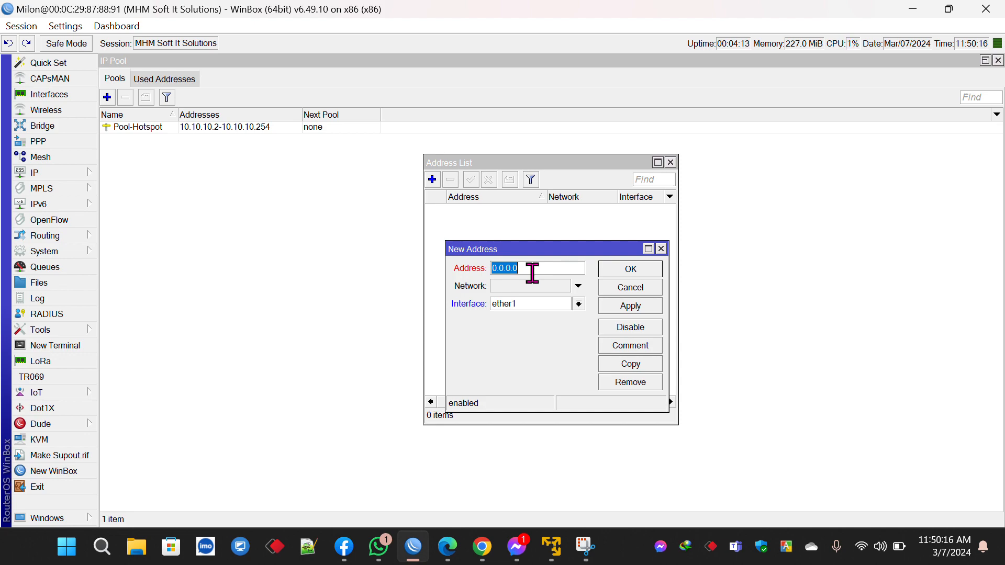
text(10)
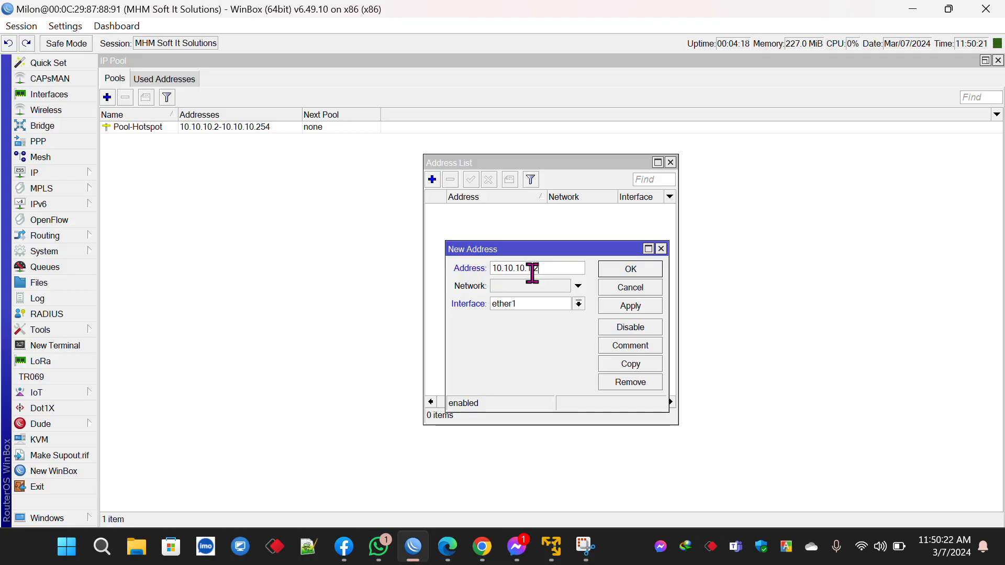
click(619, 310)
click(633, 270)
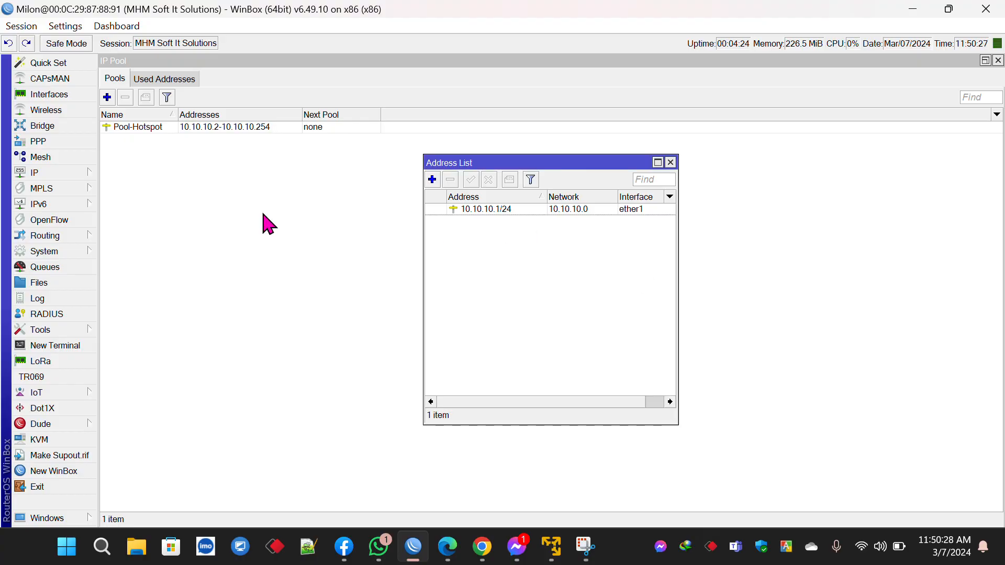
click(86, 177)
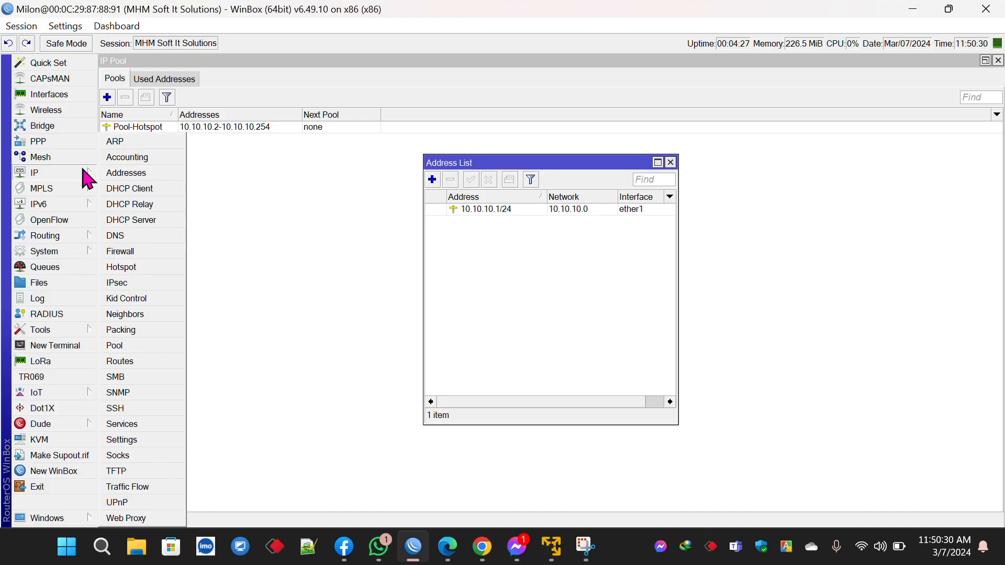
Step: Create DHCP server Hotspot Dhcp on ether1 using address pool Pool-Hotspot
click(124, 222)
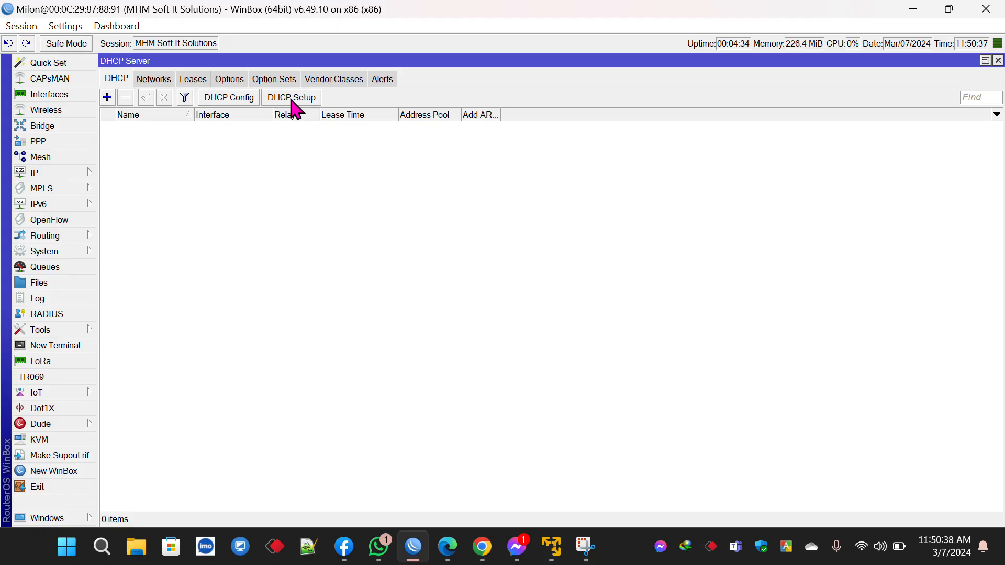
click(106, 97)
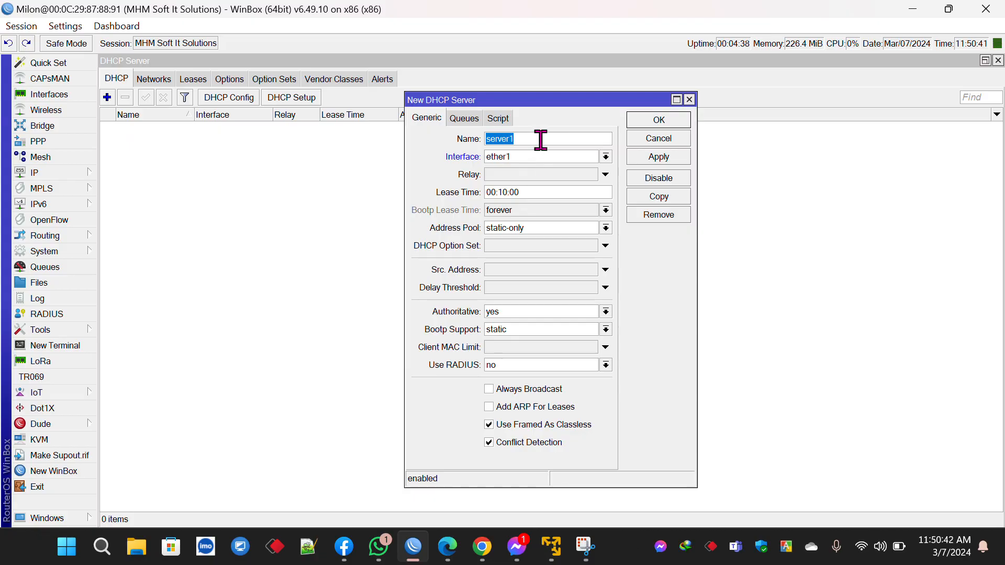
text(Hotspot Dhcp)
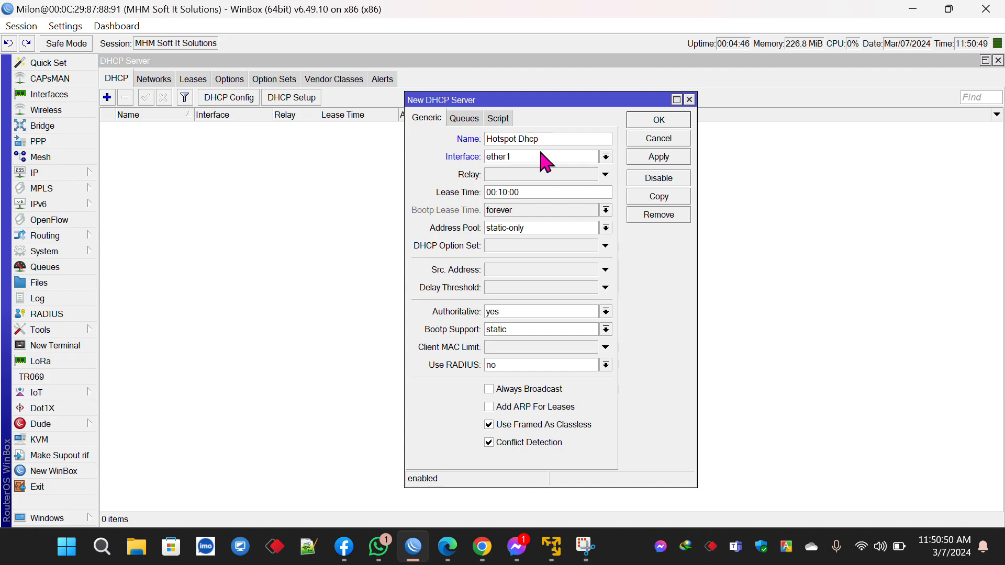
click(515, 229)
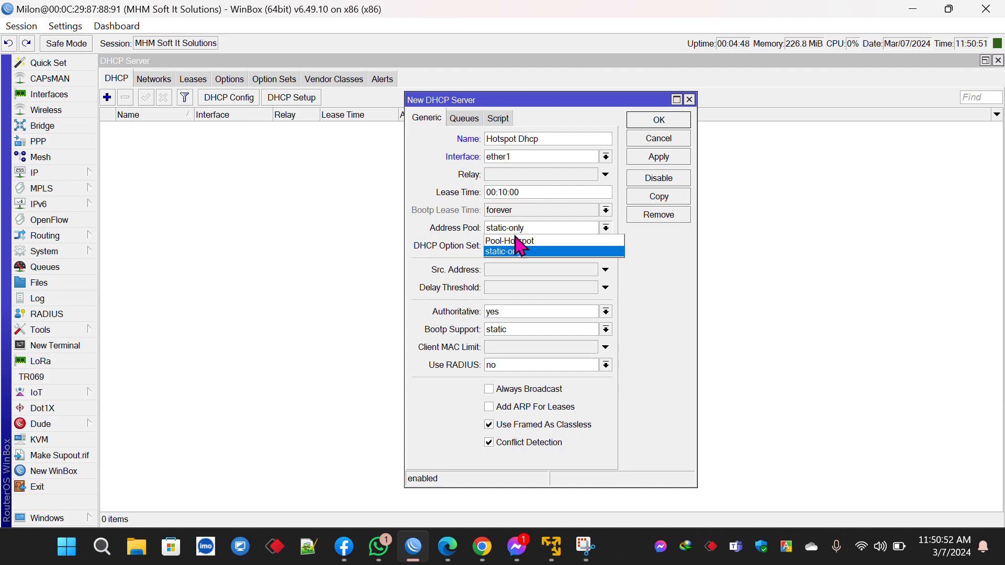
click(517, 241)
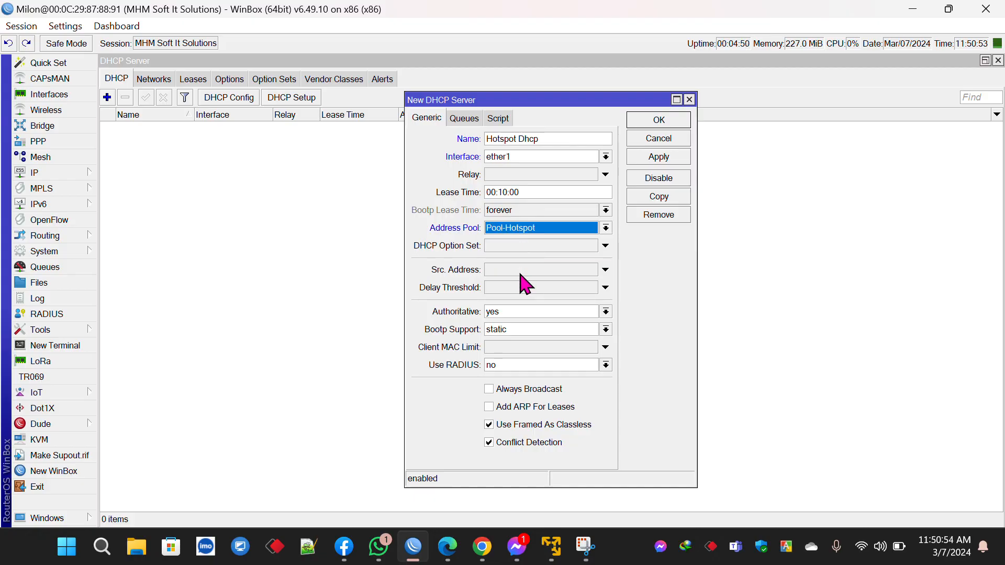
click(658, 157)
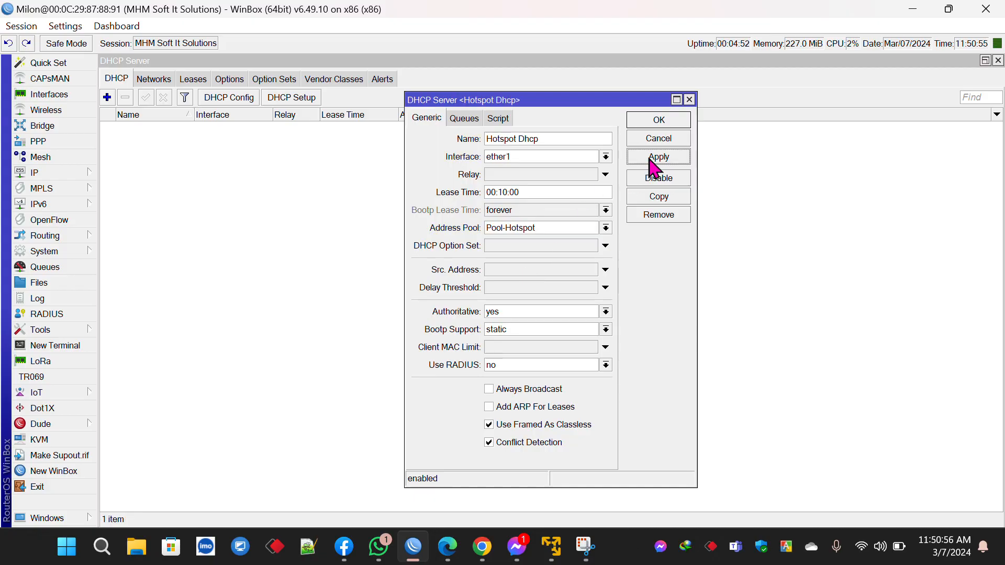
click(658, 120)
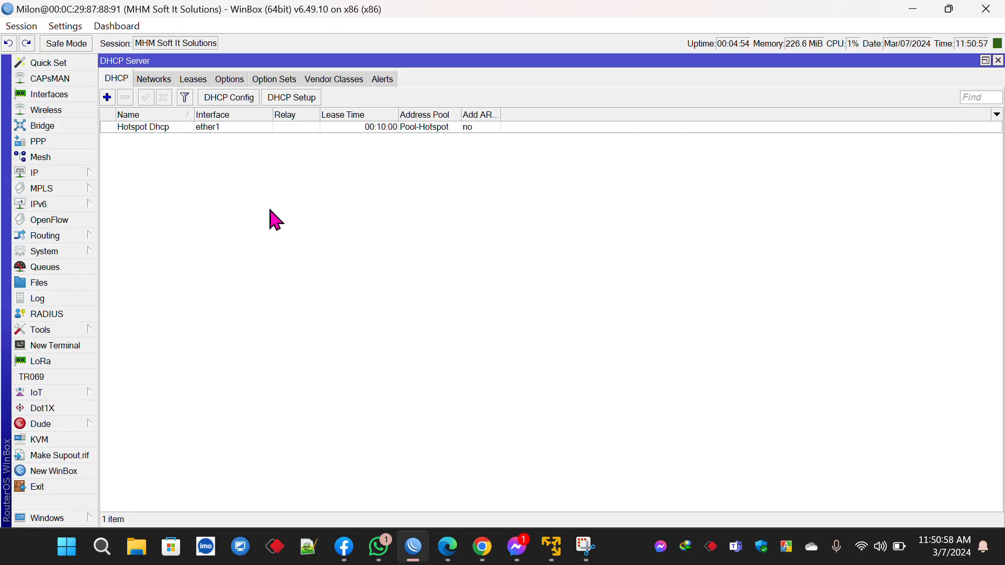
Step: Delete the 192.168.88.0/24 DHCP network
click(166, 79)
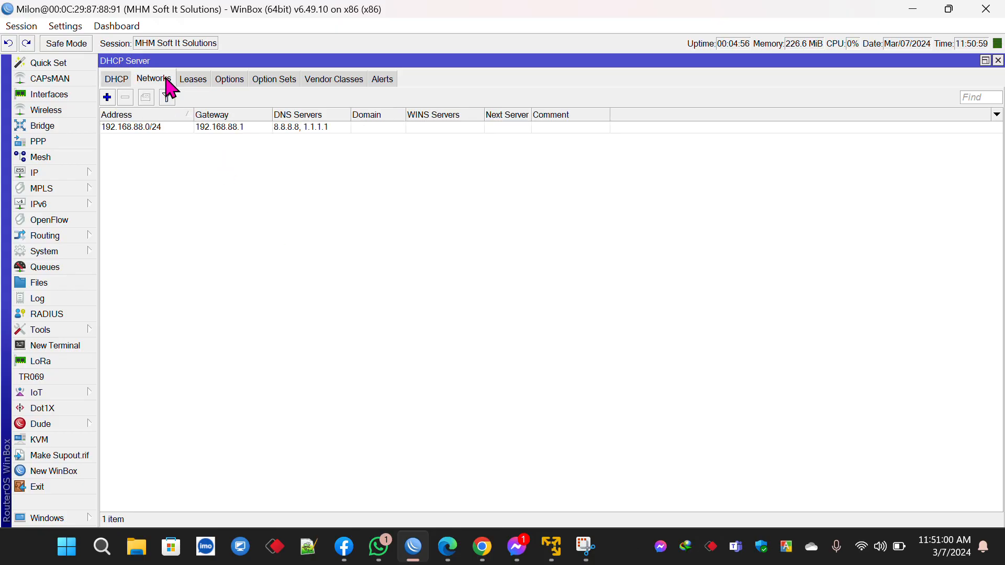
click(147, 127)
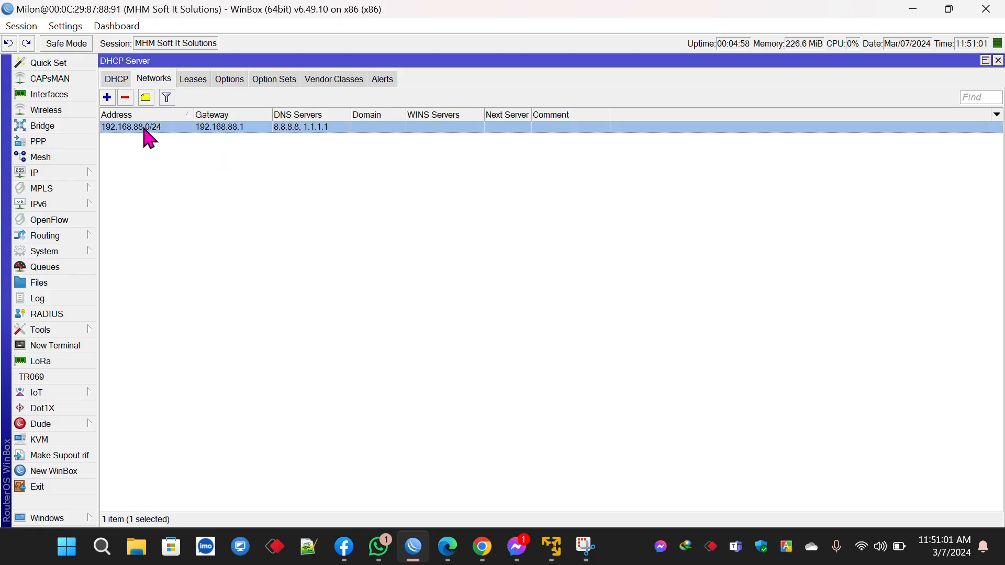
click(126, 99)
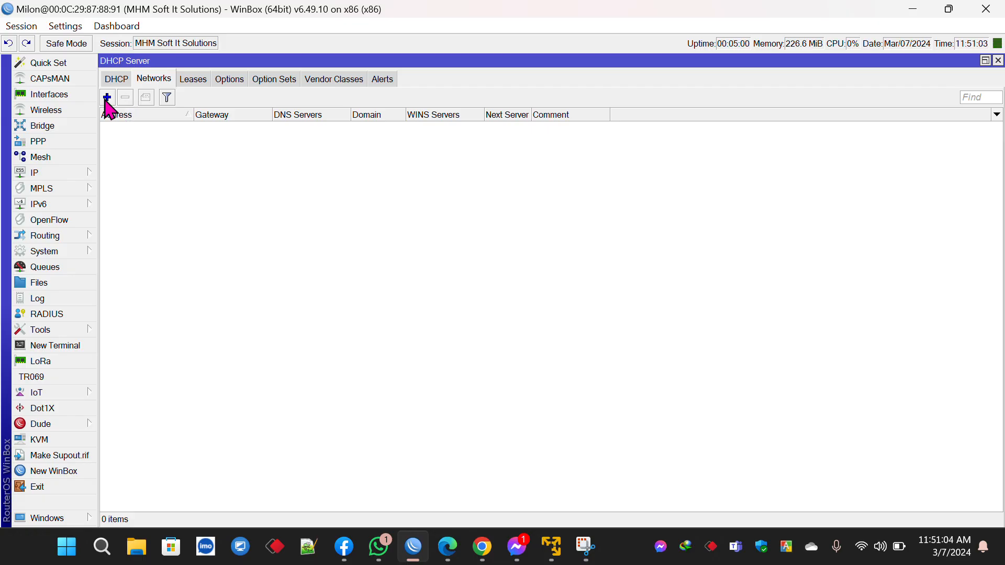
Step: Add DHCP network 10.10.10.0/24 with gateway 10.10.10.1
click(106, 98)
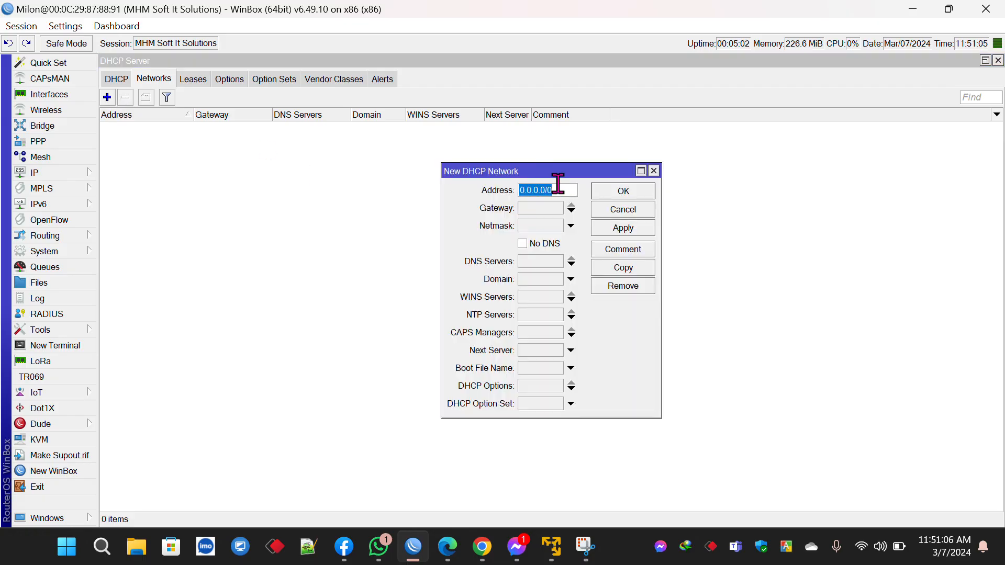
text(10)
click(539, 207)
text(10.10.10.1)
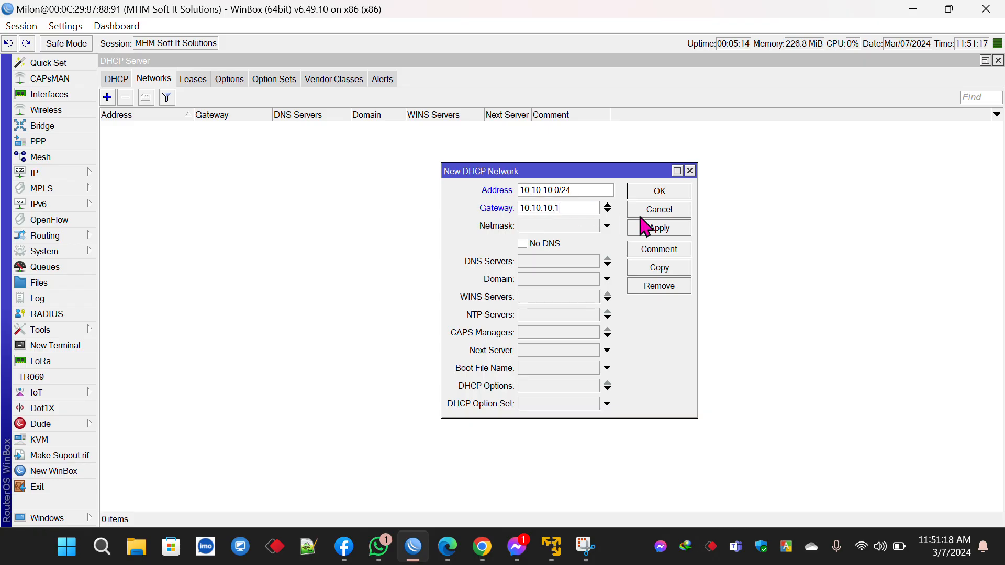
click(655, 228)
click(659, 194)
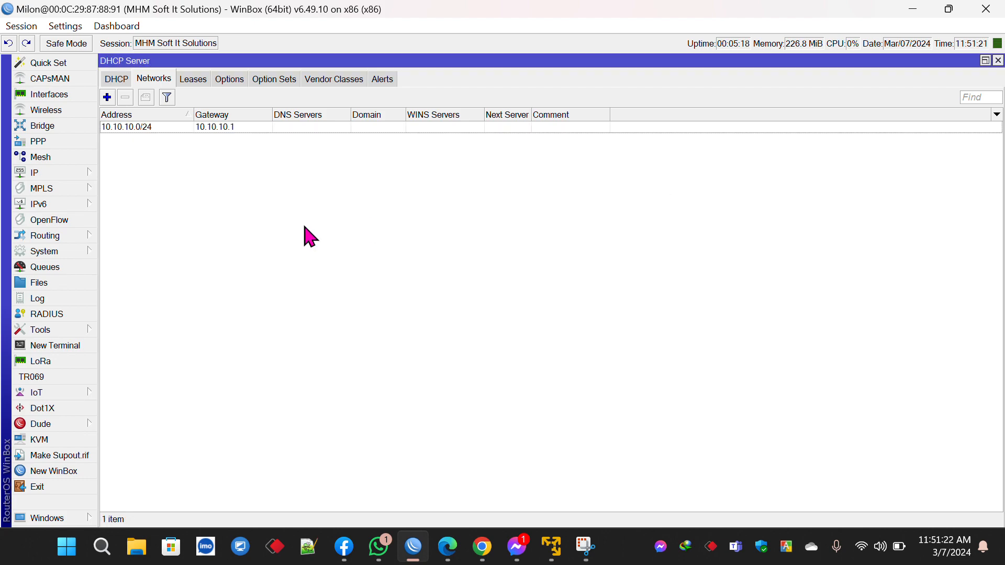
Step: In IP Hotspot, delete the hotspot1 server and the hsprof1 server profile
click(87, 176)
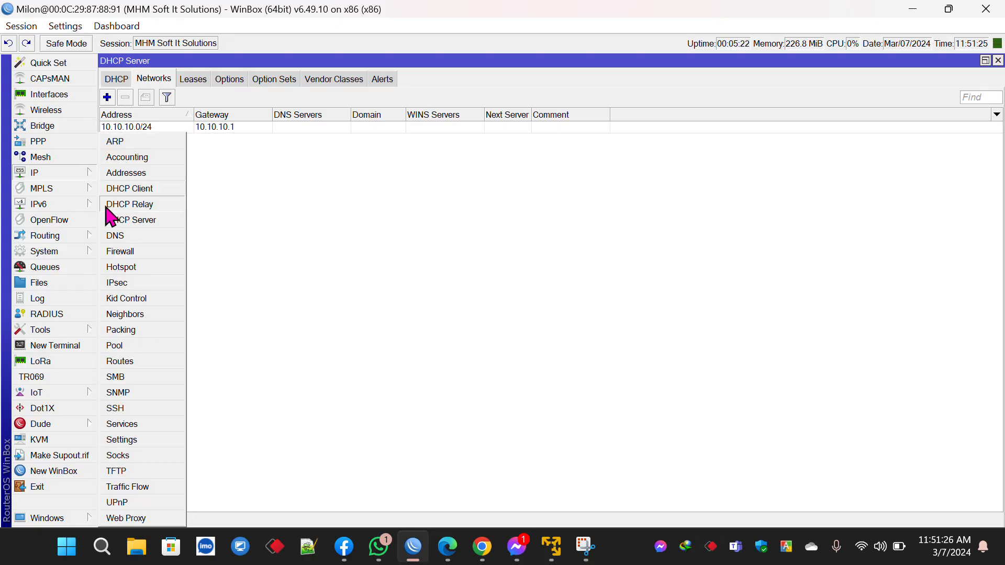
click(124, 269)
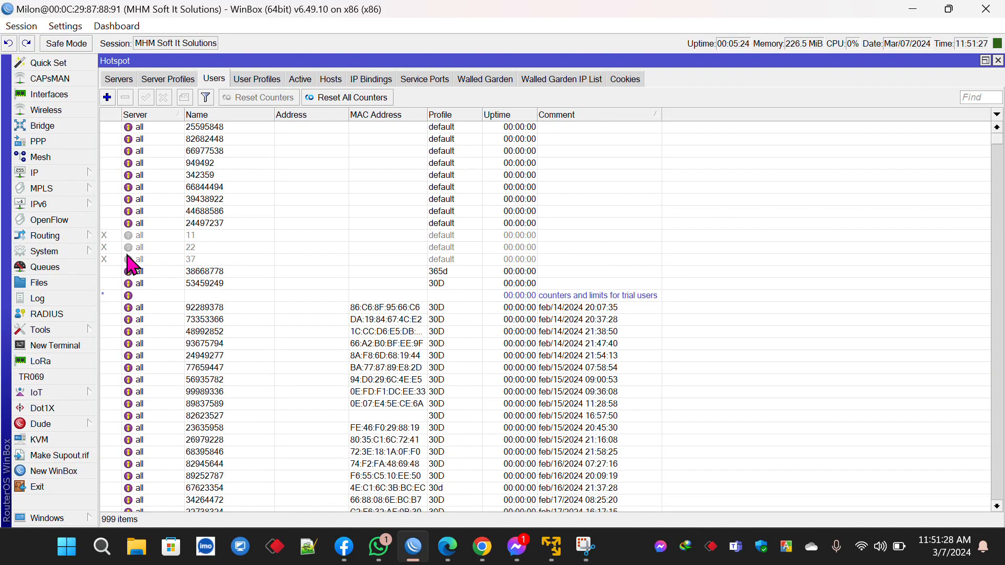
click(129, 82)
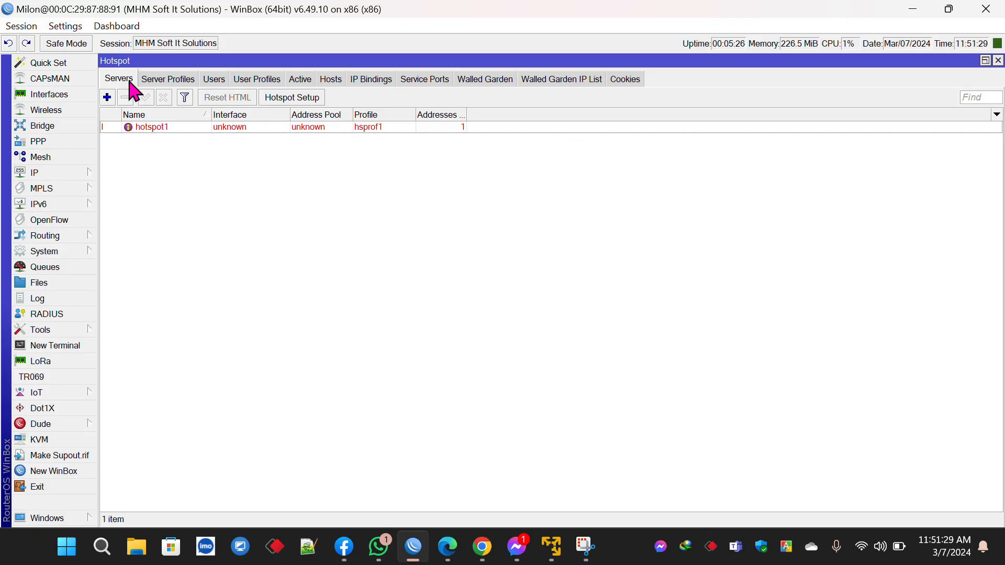
click(169, 128)
click(125, 97)
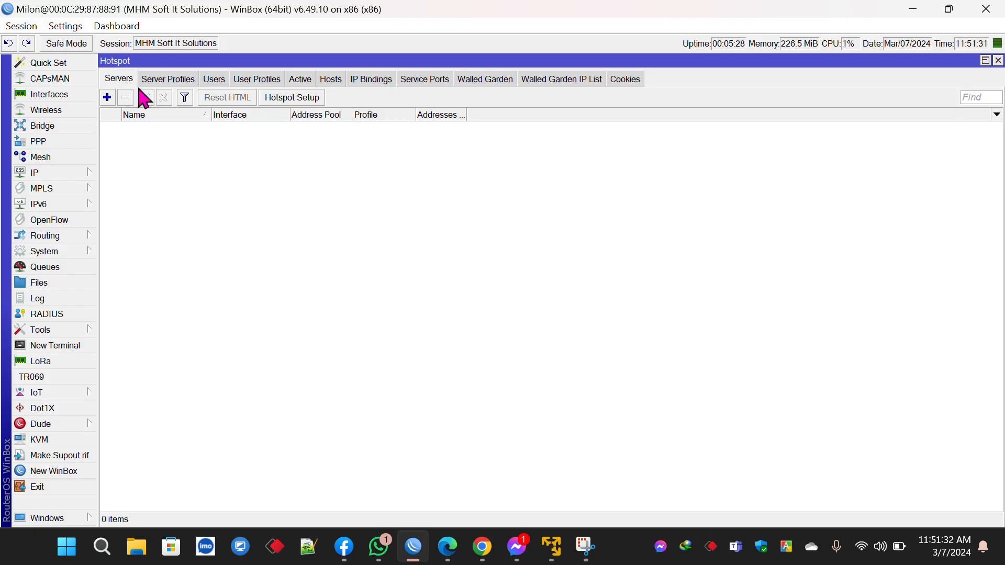
click(166, 84)
click(168, 139)
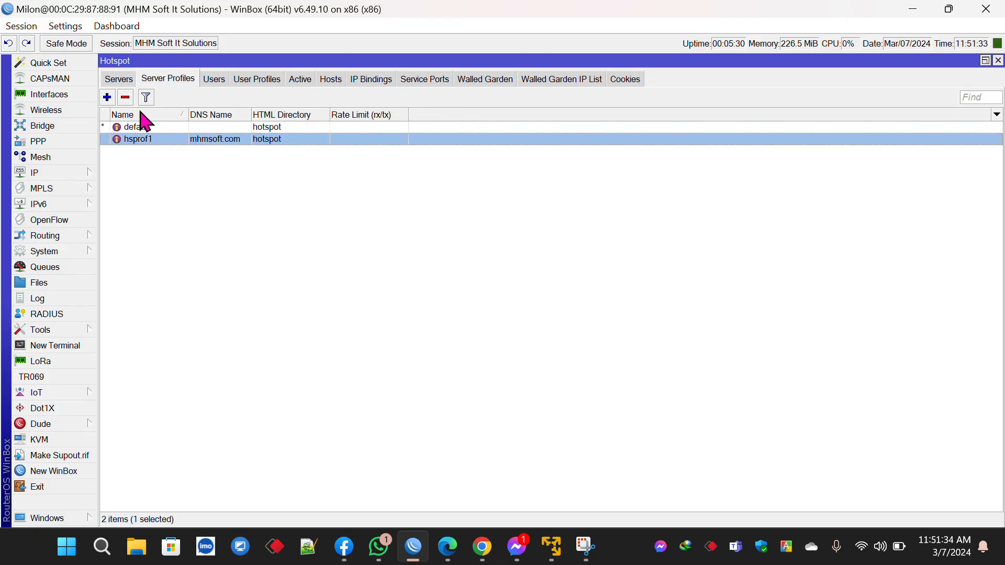
click(126, 98)
Step: Select all 999 hotspot users and remove them, leaving the default-trial user
click(220, 80)
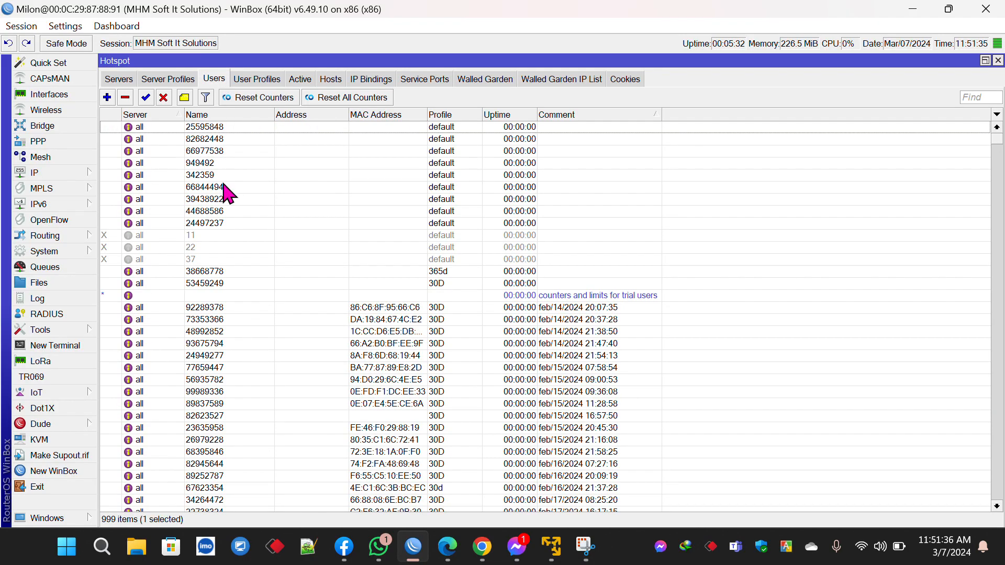
click(224, 187)
key(ctrl+a)
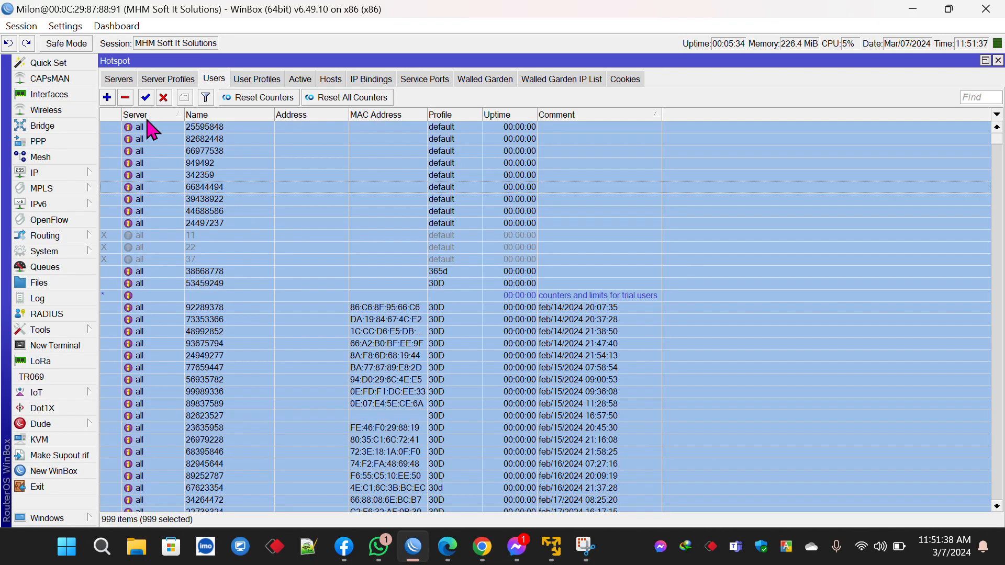
click(125, 98)
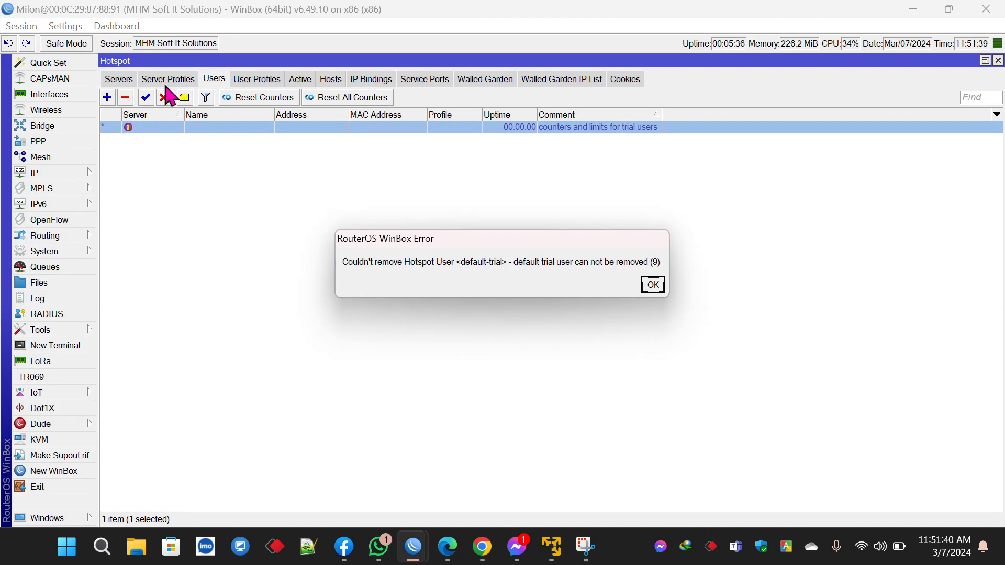
click(653, 284)
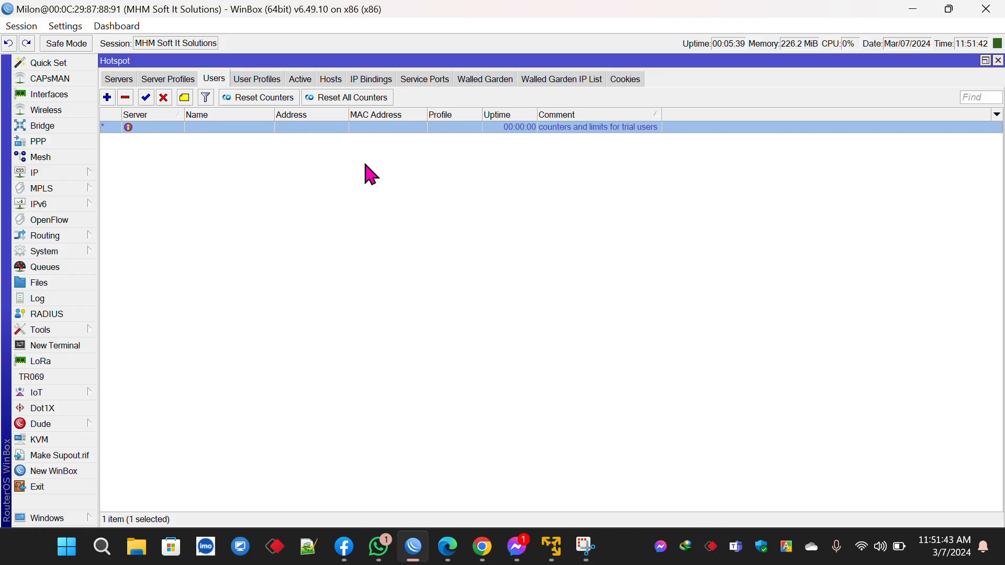
Step: Select all 21 user profiles and remove them, leaving the default profile
click(269, 80)
click(203, 229)
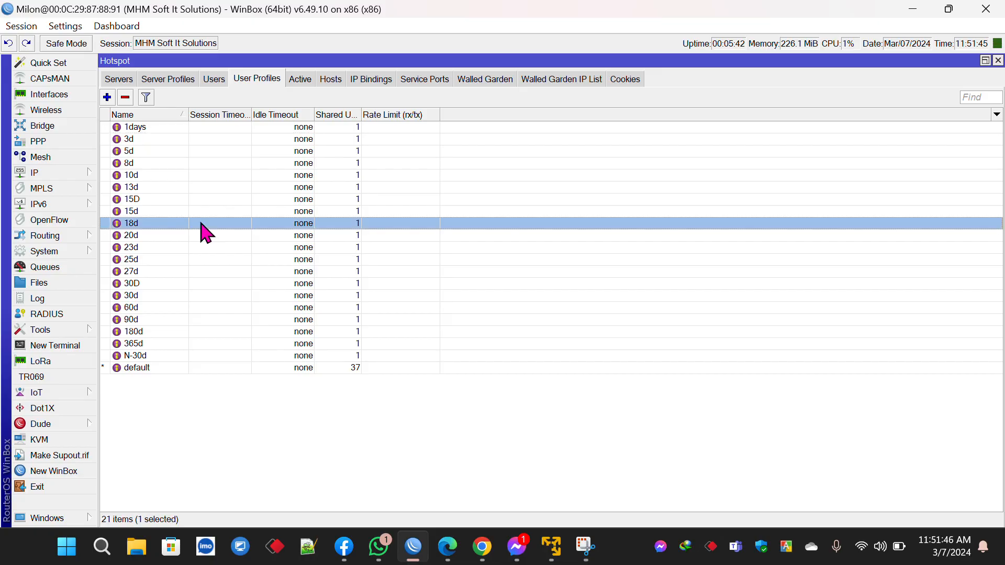
key(ctrl+a)
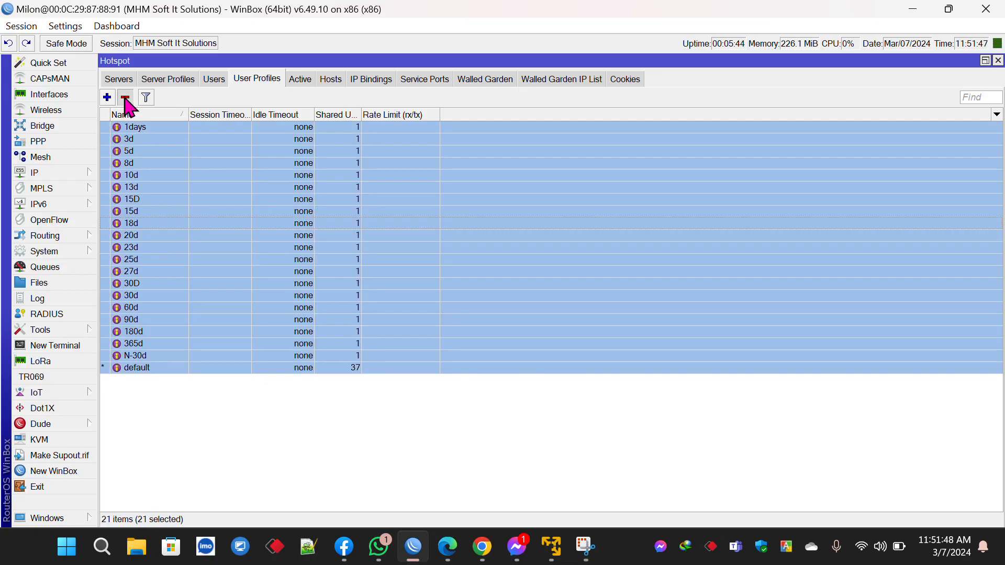
click(126, 98)
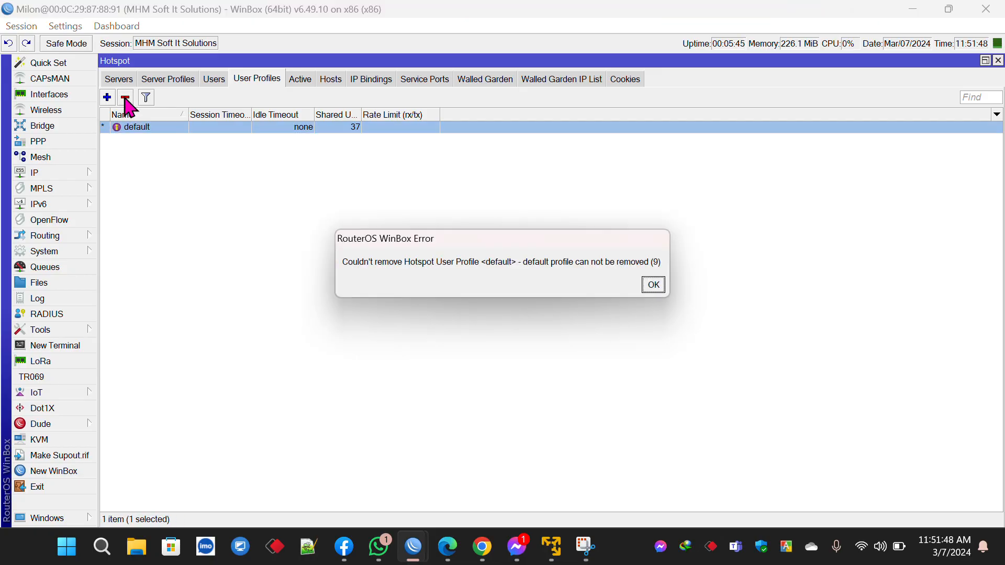
click(652, 284)
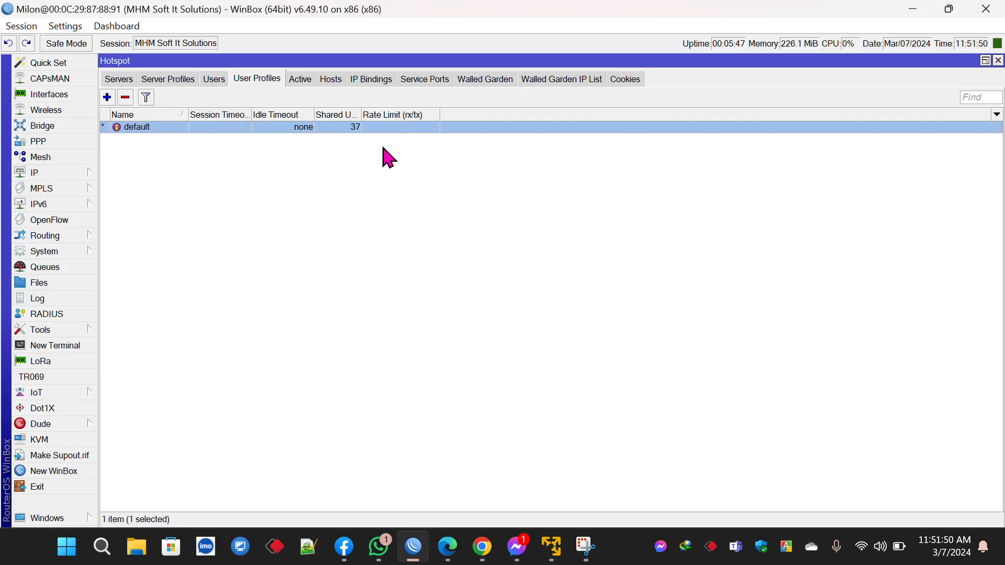
click(123, 80)
Step: Run Hotspot Setup on ether1 with 10.10.10.1/24, pool 10.10.10.2-10.10.10.254, DNS 8.8.8.8 and 1.1.1.1
click(302, 103)
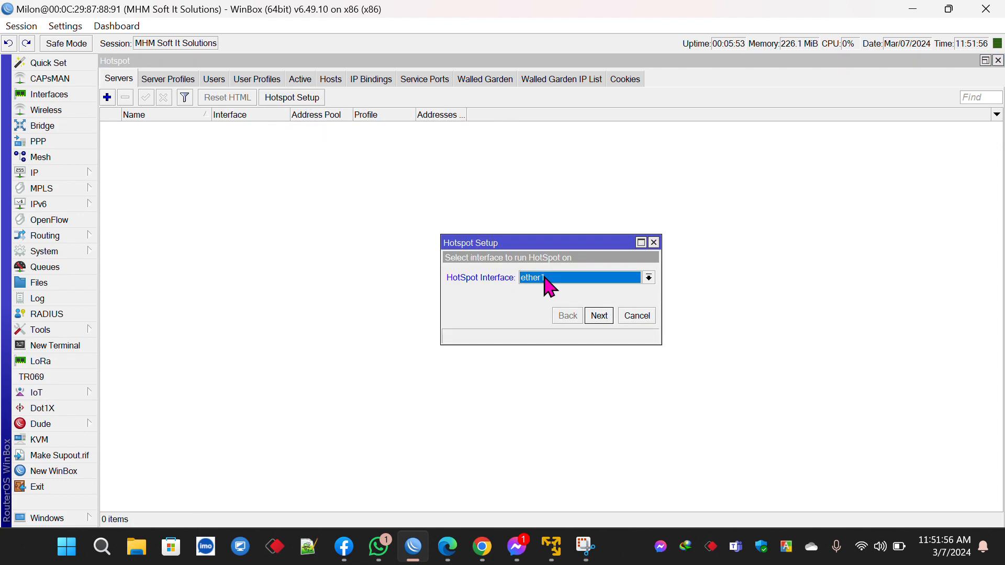
click(598, 317)
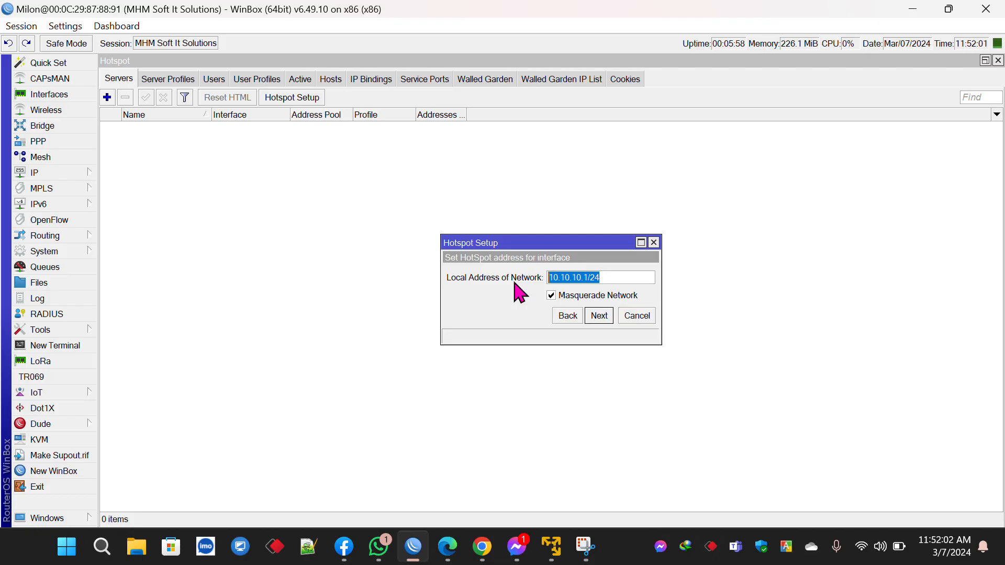
key(Tab)
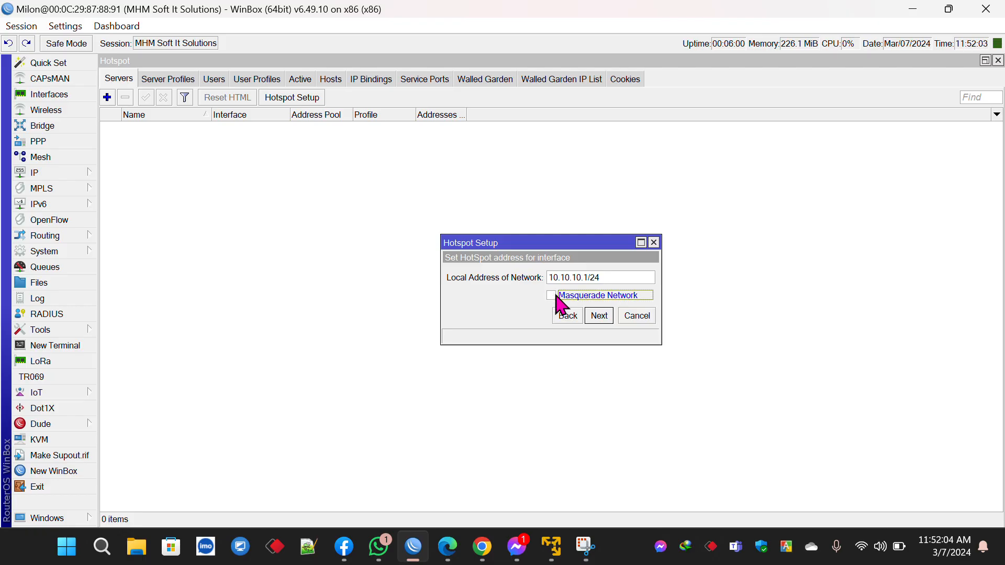
click(596, 316)
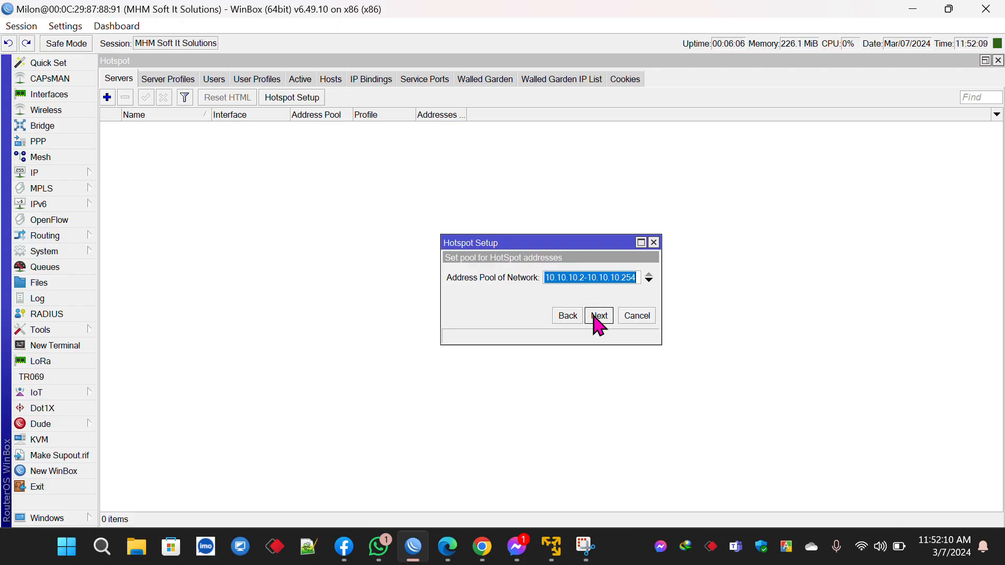
click(598, 316)
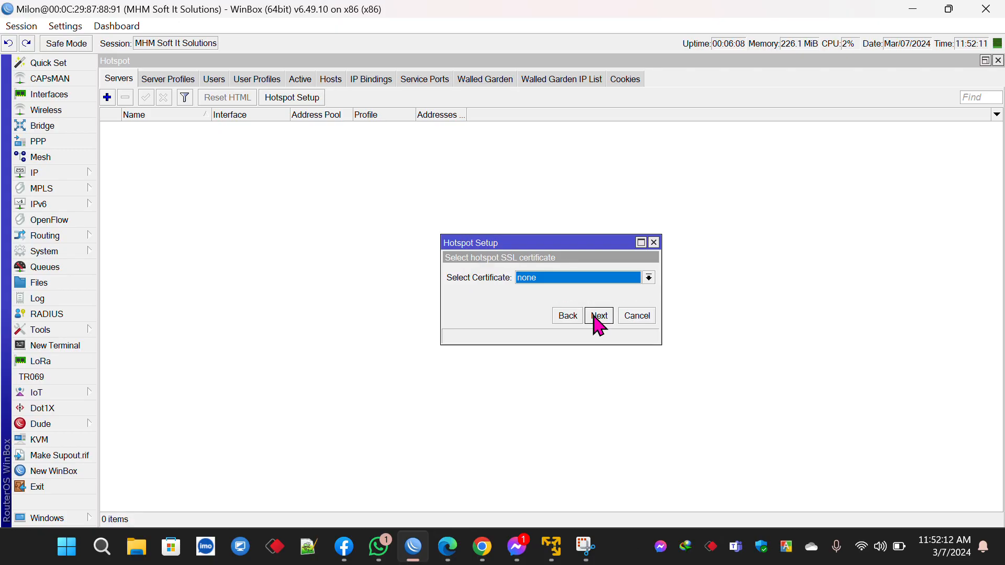
click(598, 316)
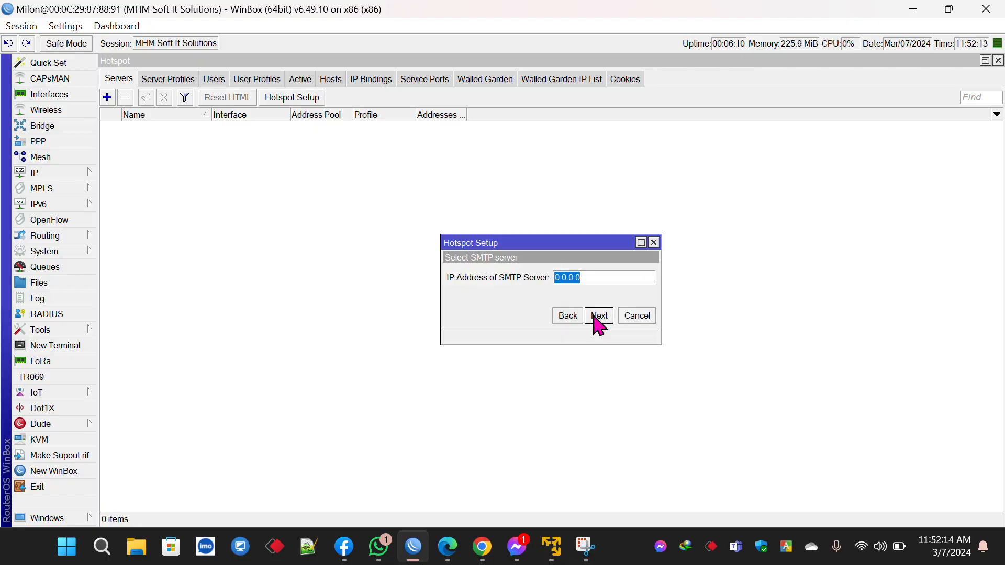
click(598, 316)
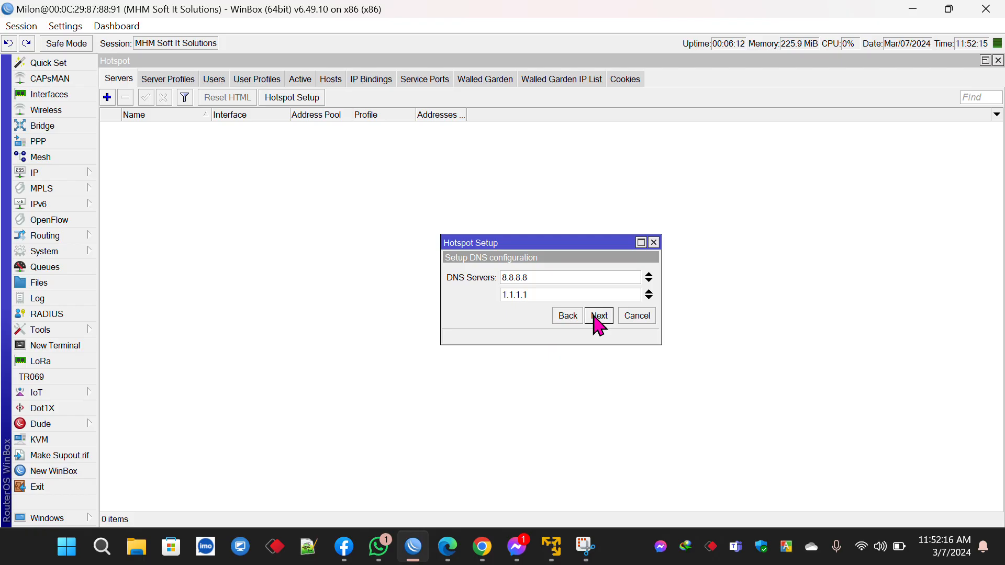
click(598, 316)
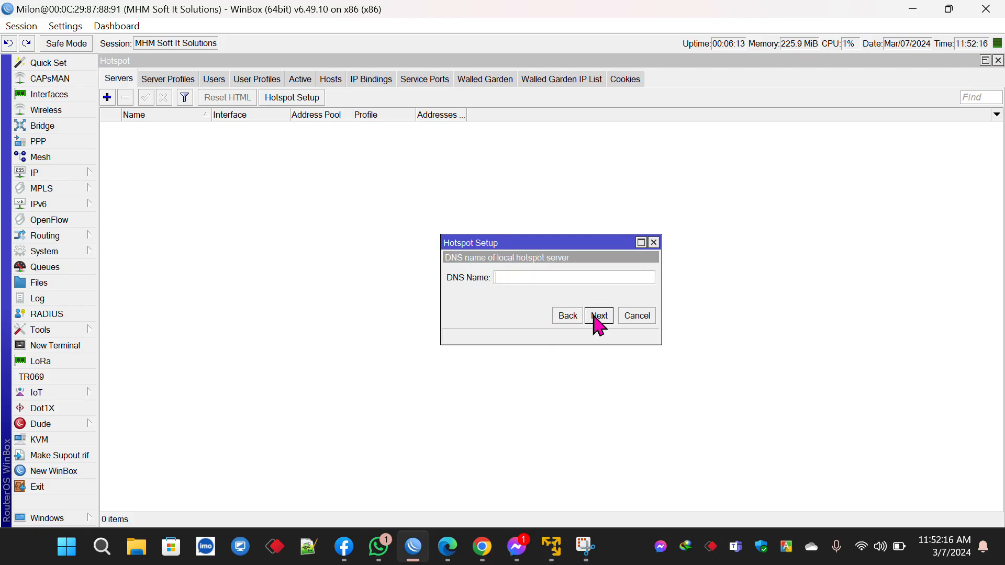
Step: Set the hotspot DNS name to wifi.login, give the local admin a password, and finish
click(562, 276)
text(wifi.login)
click(599, 315)
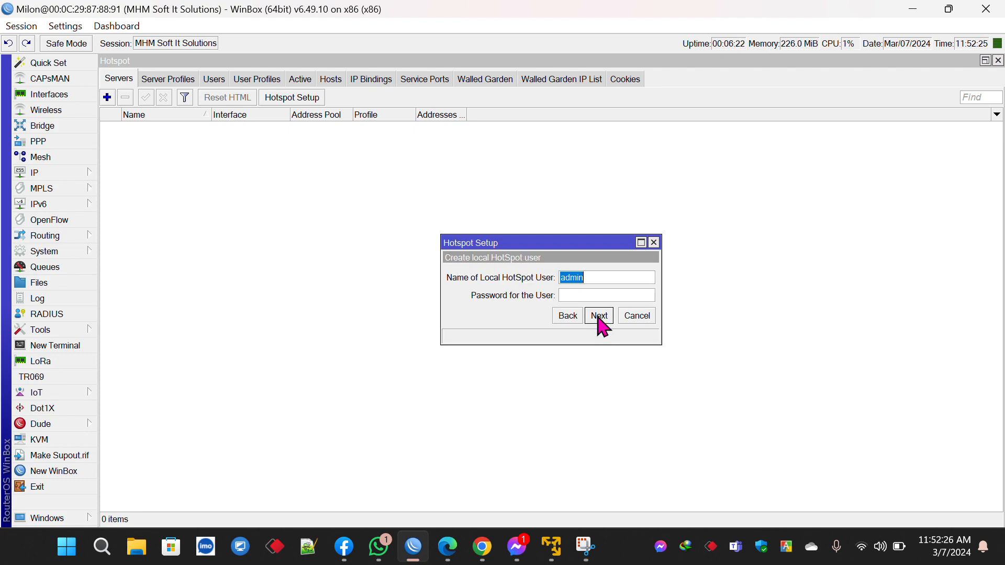
click(591, 294)
text(1234)
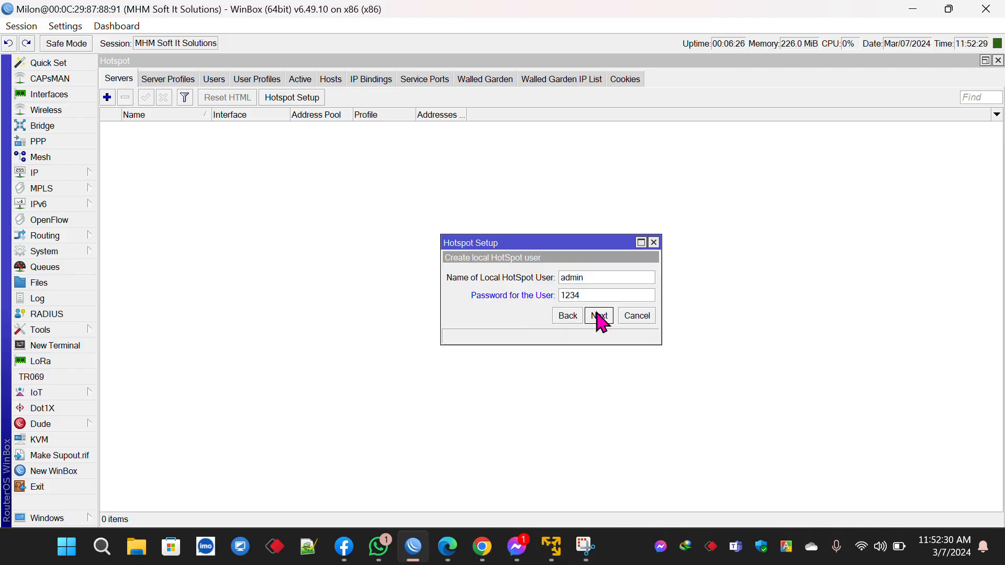
click(598, 315)
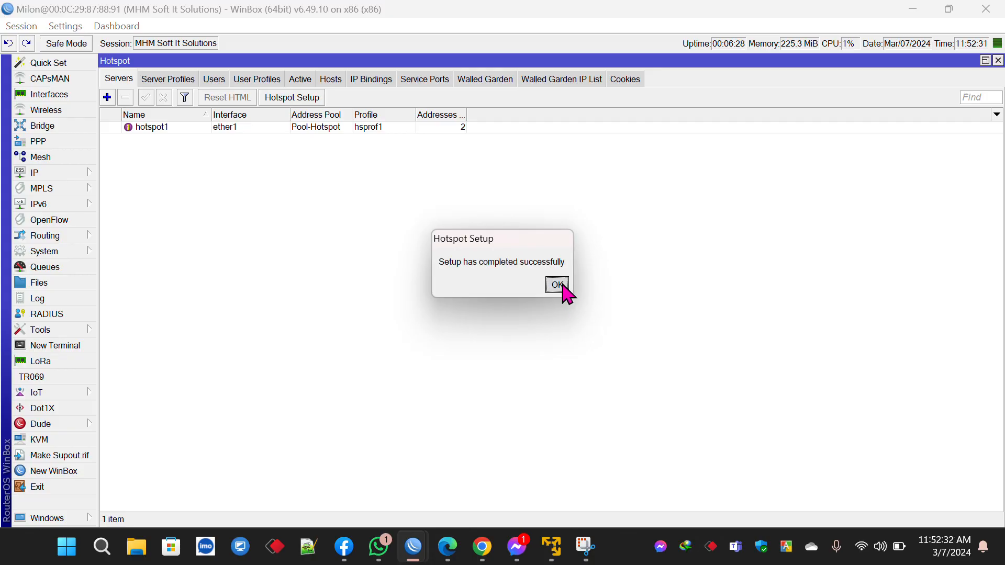
Step: Set Addresses Per MAC to 1 on the hotspot1 server
click(559, 285)
double_click(283, 129)
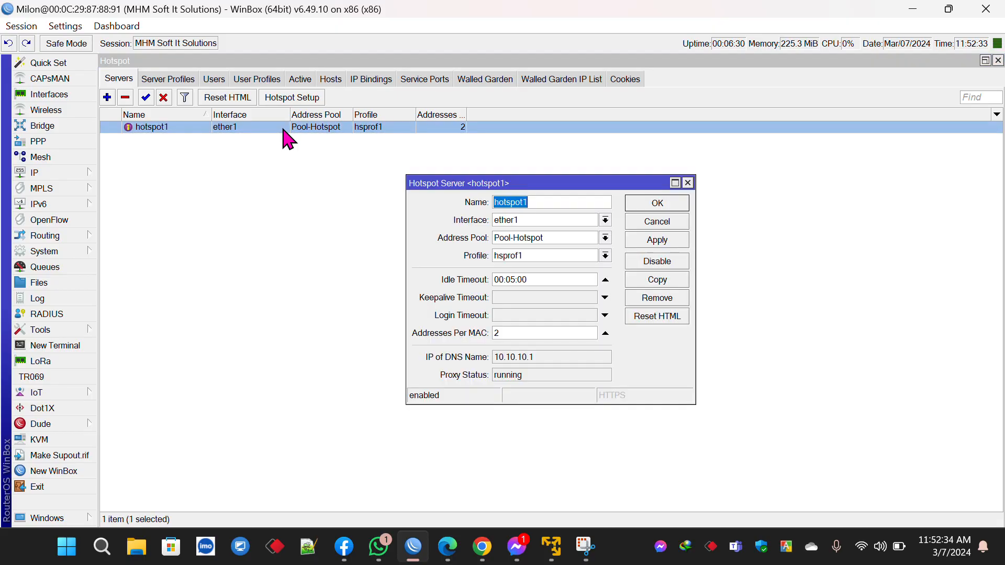
double_click(497, 333)
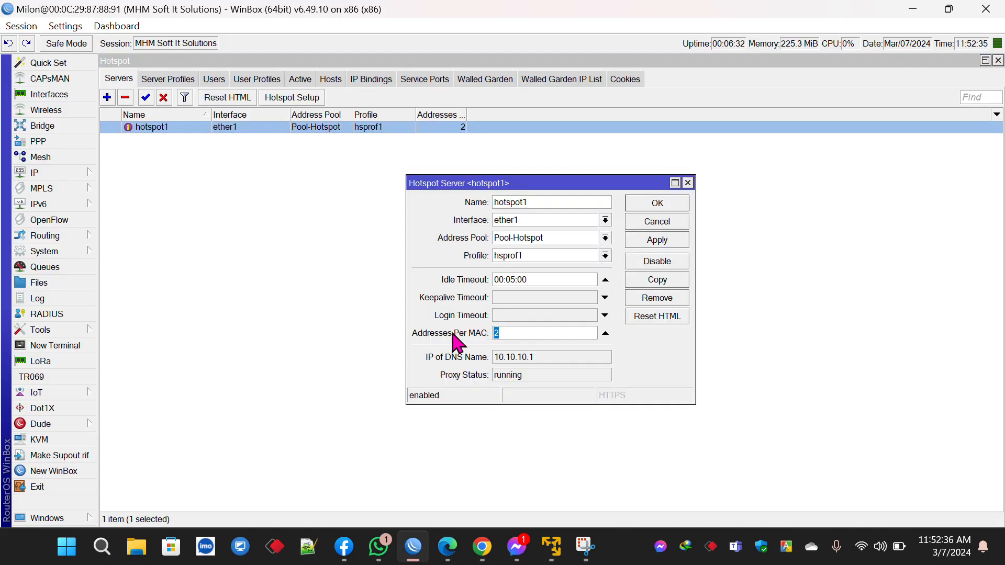
text(1)
click(664, 205)
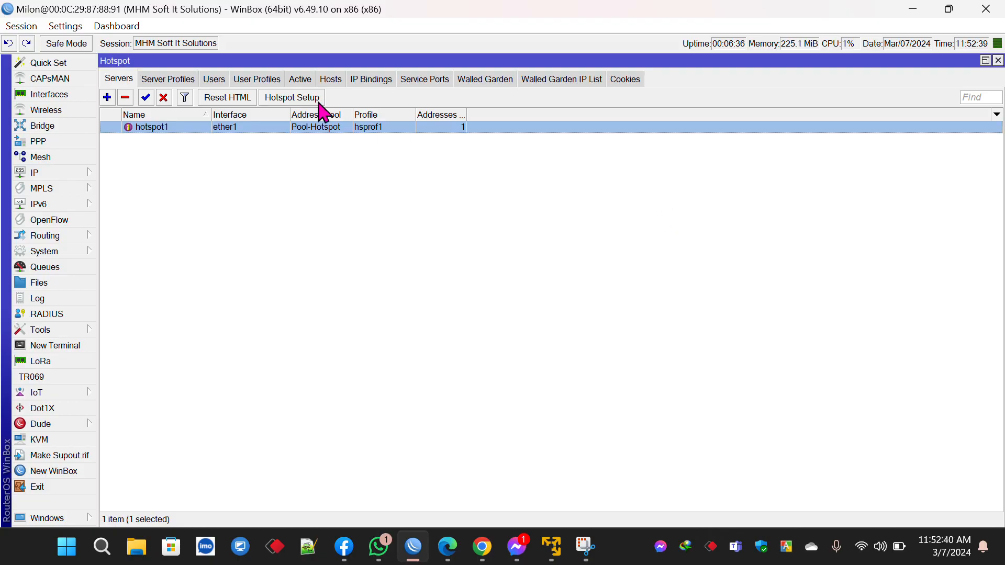
Step: Give profile hsprof1 HTTP PAP and MAC Cookie login, with Cookie login disabled
click(193, 79)
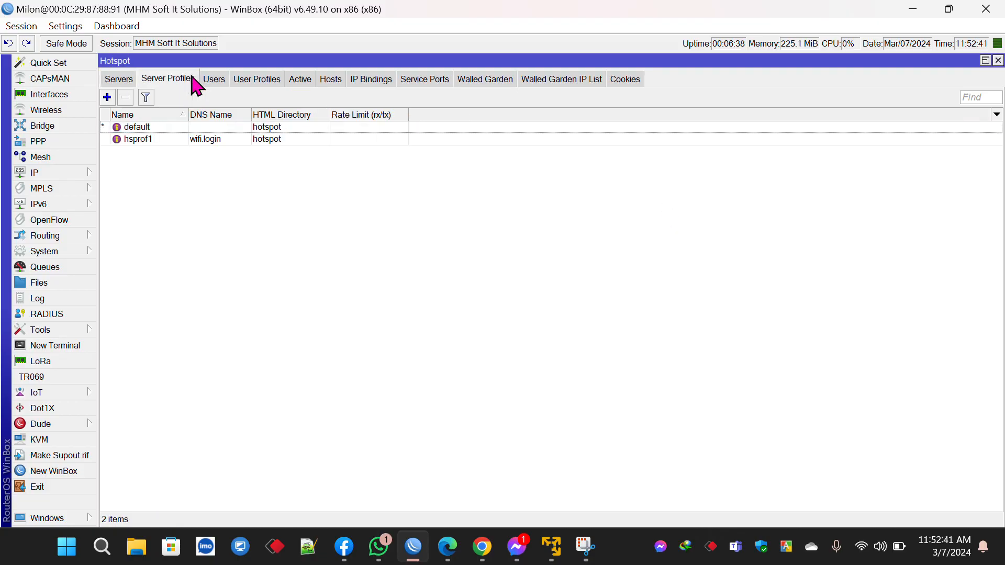
double_click(207, 140)
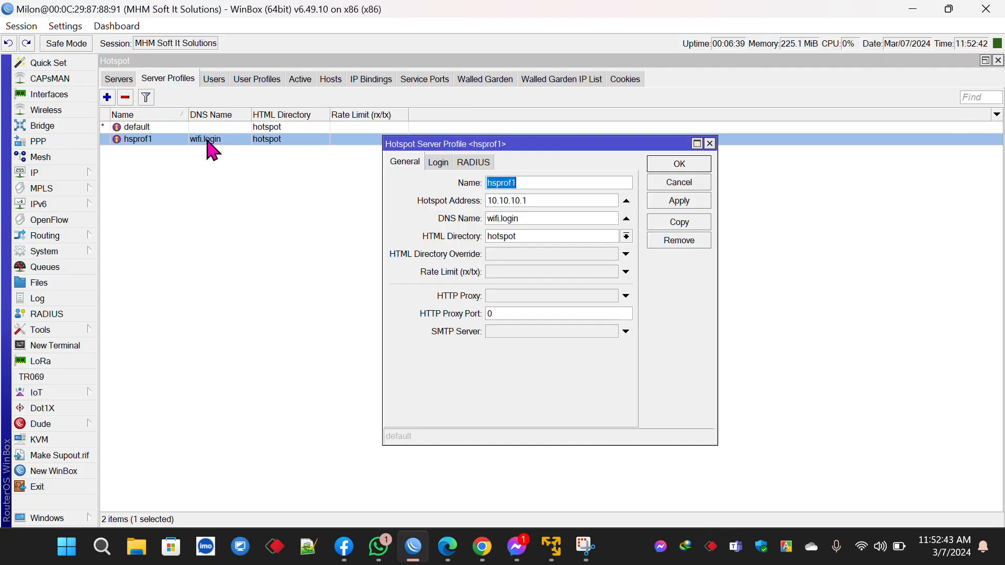
click(442, 165)
click(479, 218)
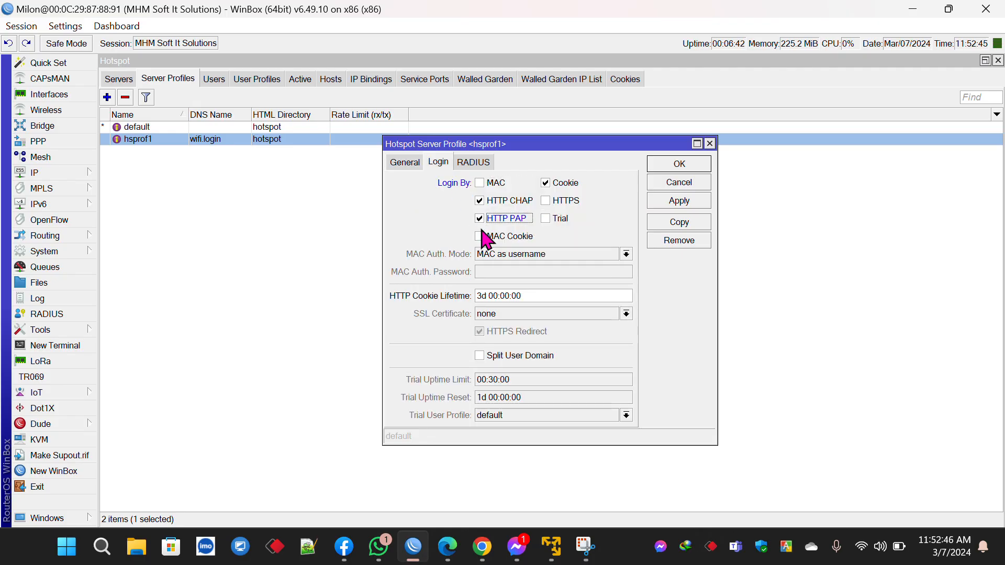
click(480, 237)
click(565, 183)
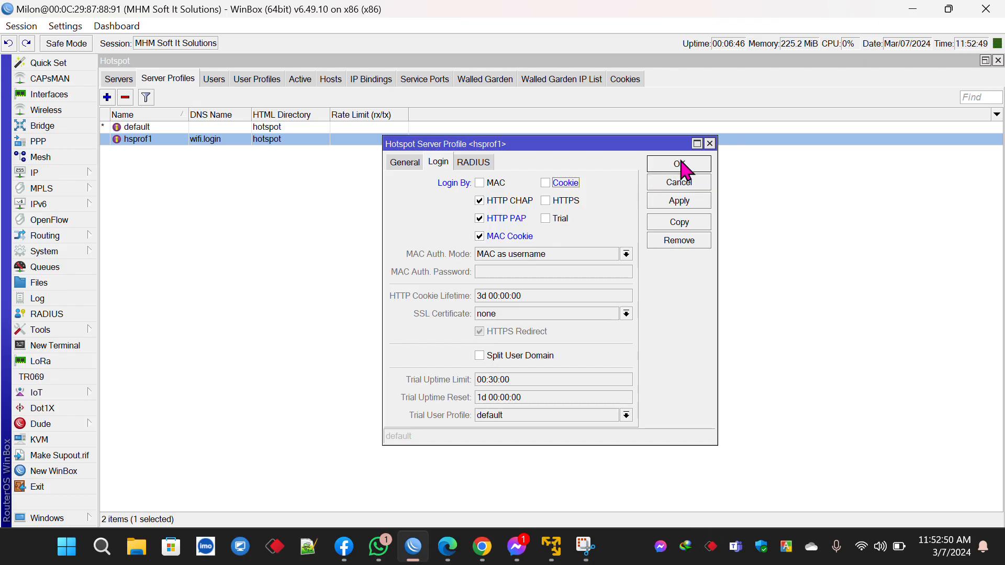
click(679, 164)
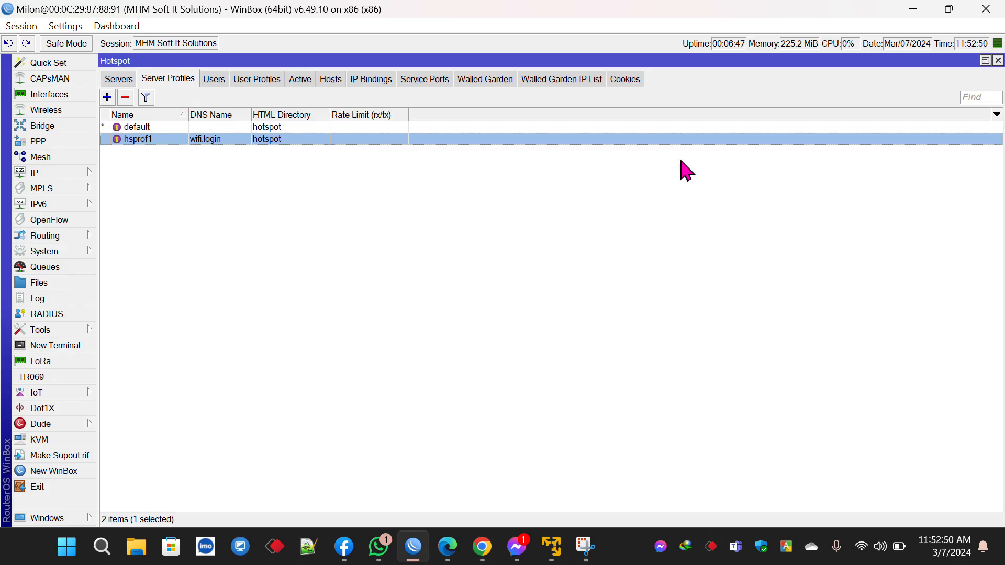
Step: Start a new user profile named 1-Days using address pool Pool-Hotspot
click(254, 82)
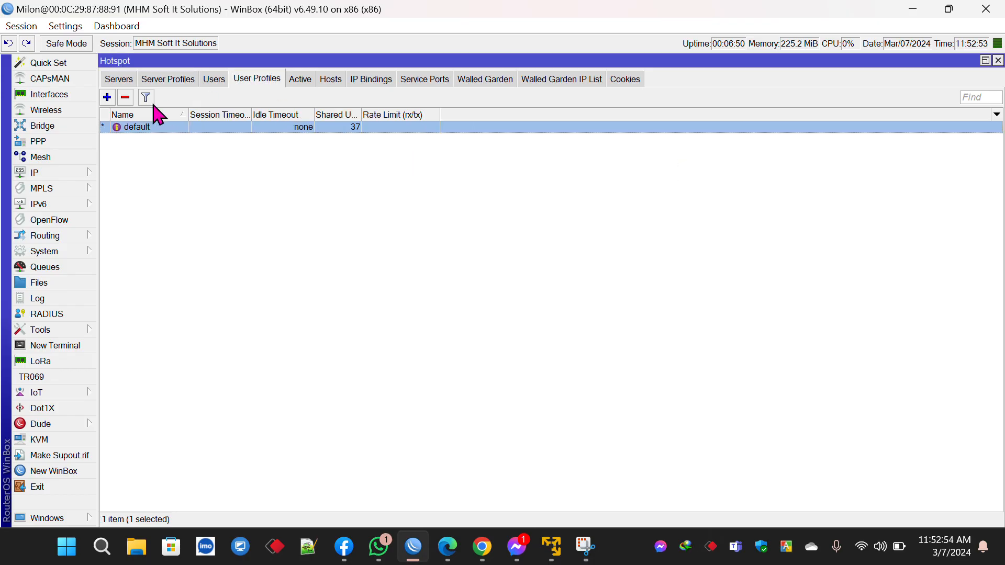
click(108, 97)
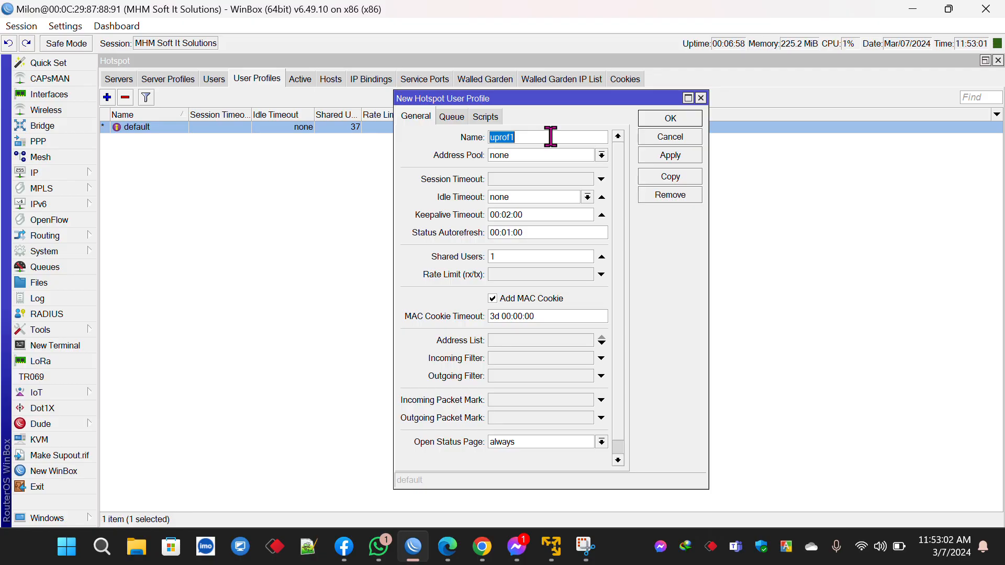
click(663, 137)
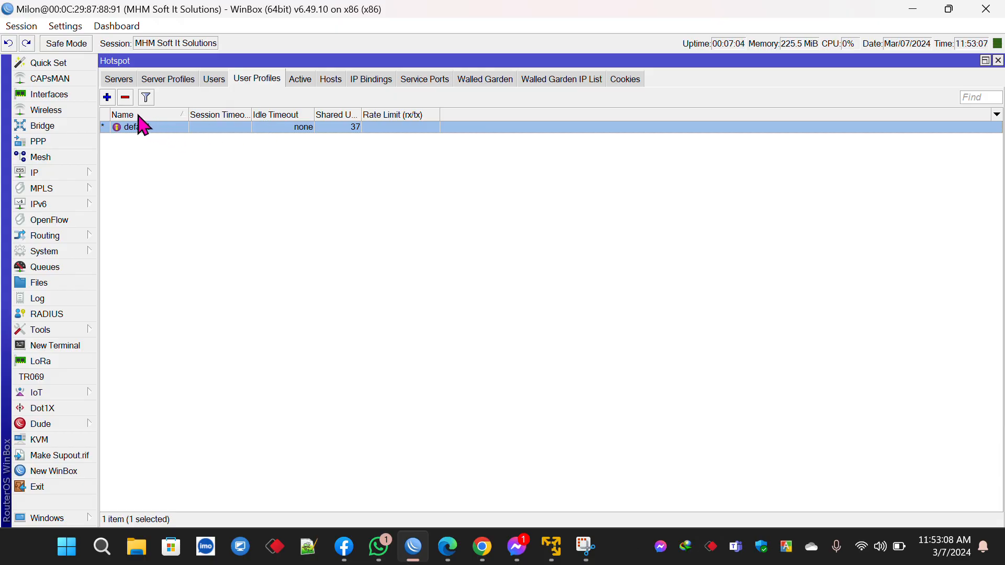
click(108, 97)
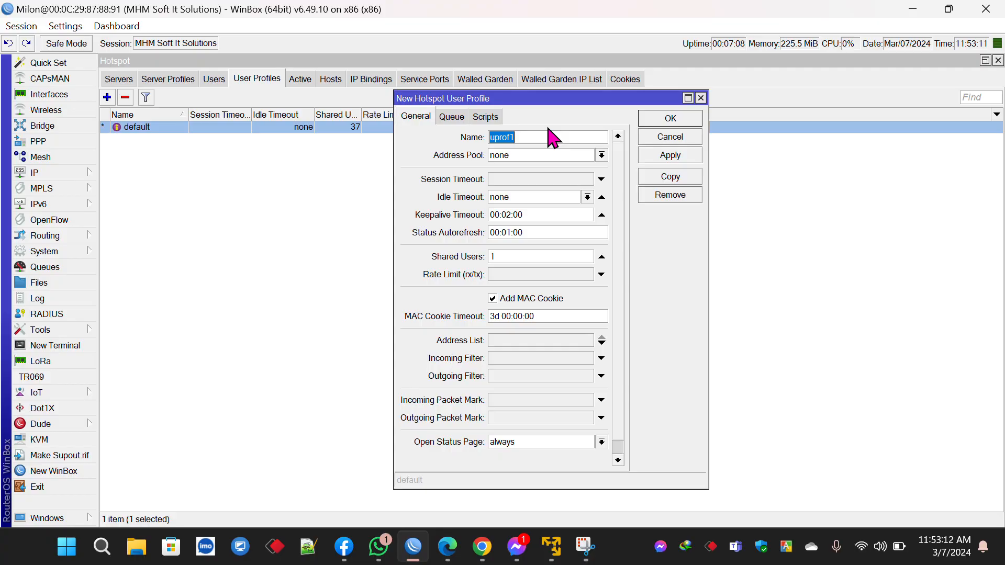
text(1-Days)
click(549, 156)
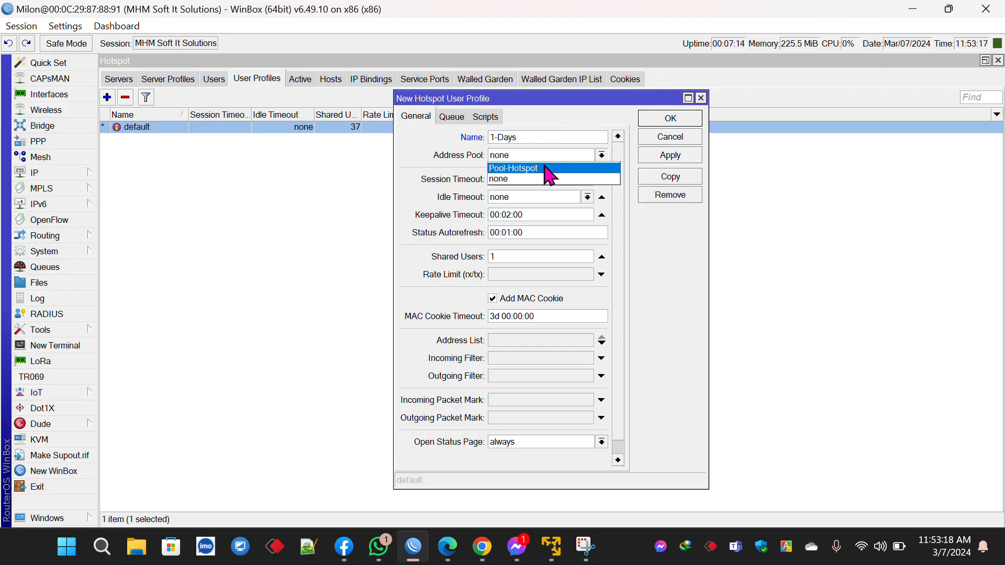
click(544, 168)
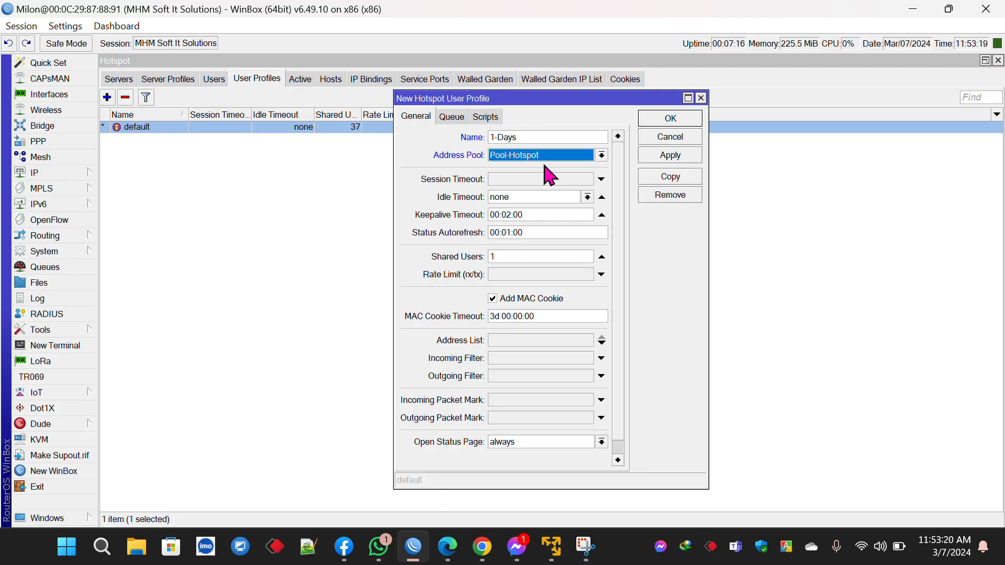
Step: Set the 1-Days profile's MAC Cookie Timeout to 1d and save it
scroll(493, 347, down, 1)
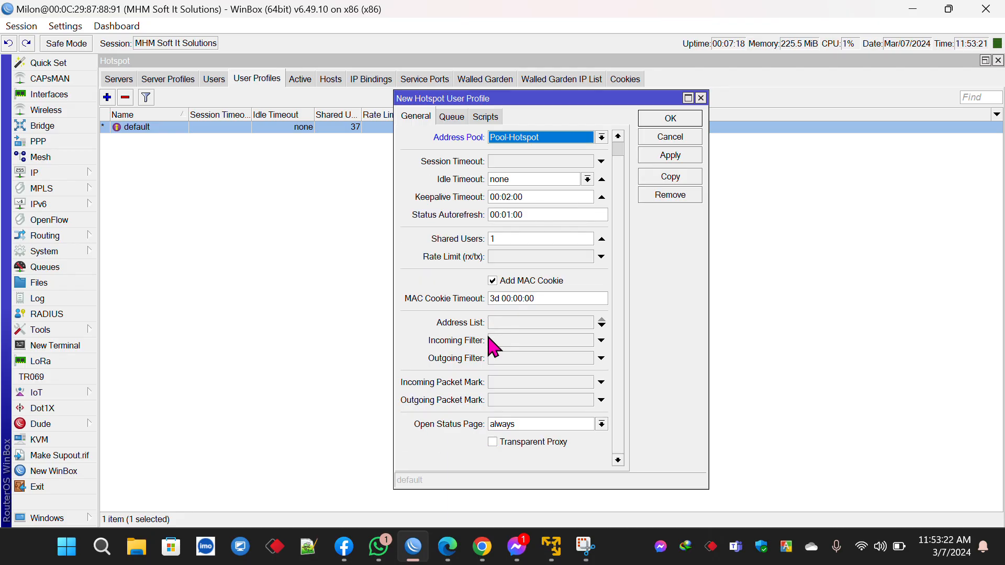
scroll(493, 347, up, 1)
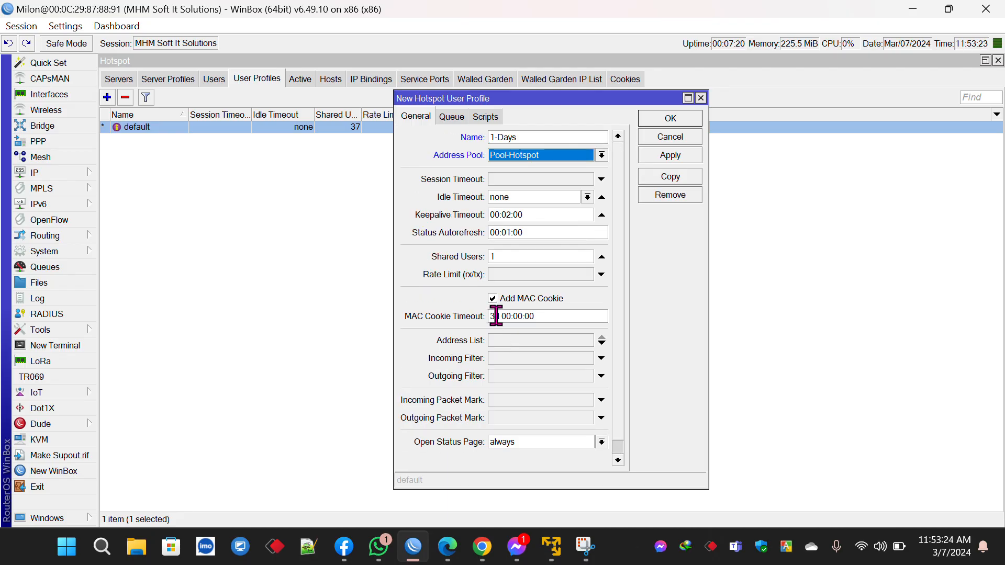
drag(495, 316, 433, 318)
text(1)
scroll(435, 325, down, 1)
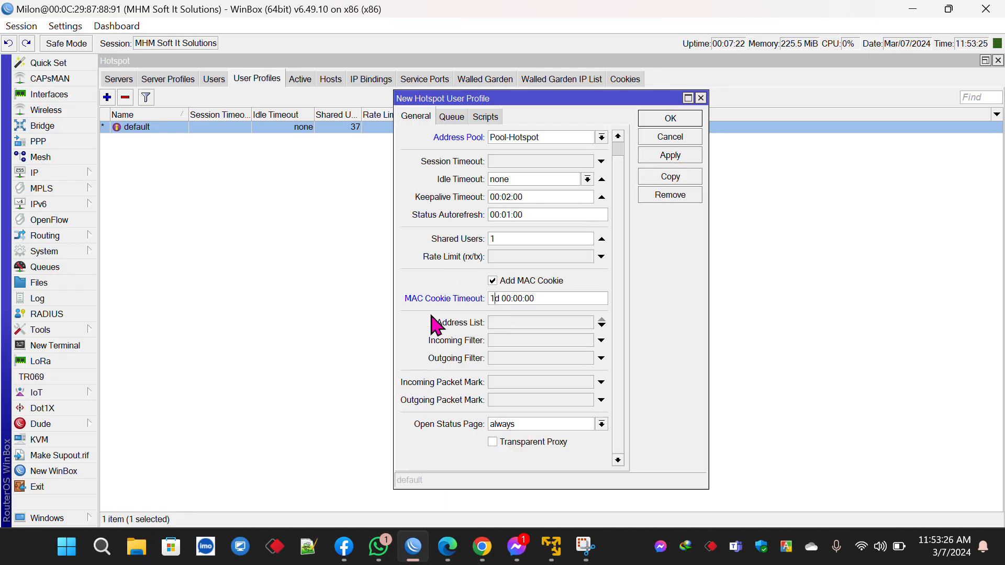
click(683, 156)
click(683, 121)
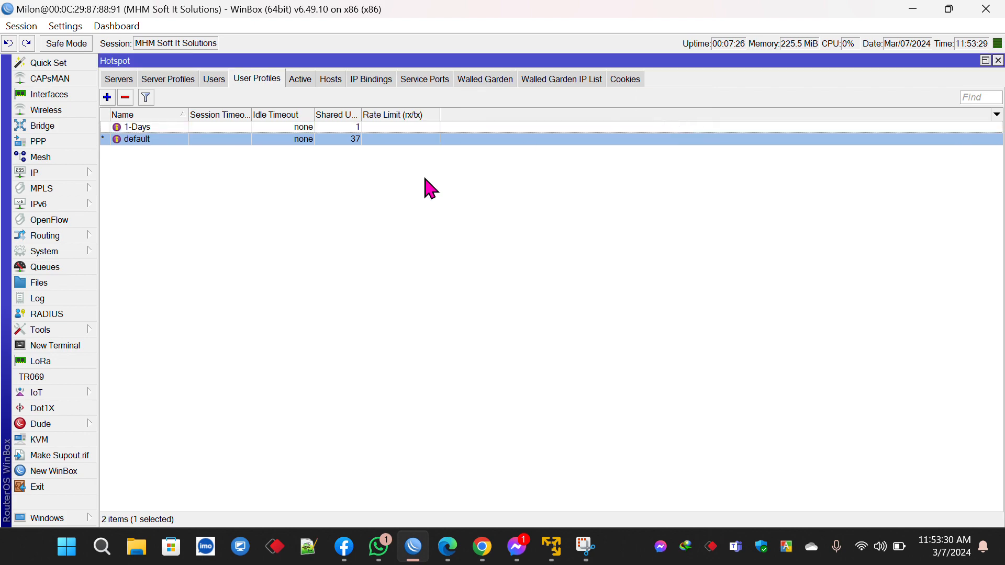
Step: Add hotspot user 123 with a password and the 1-Days profile, then save it
click(213, 79)
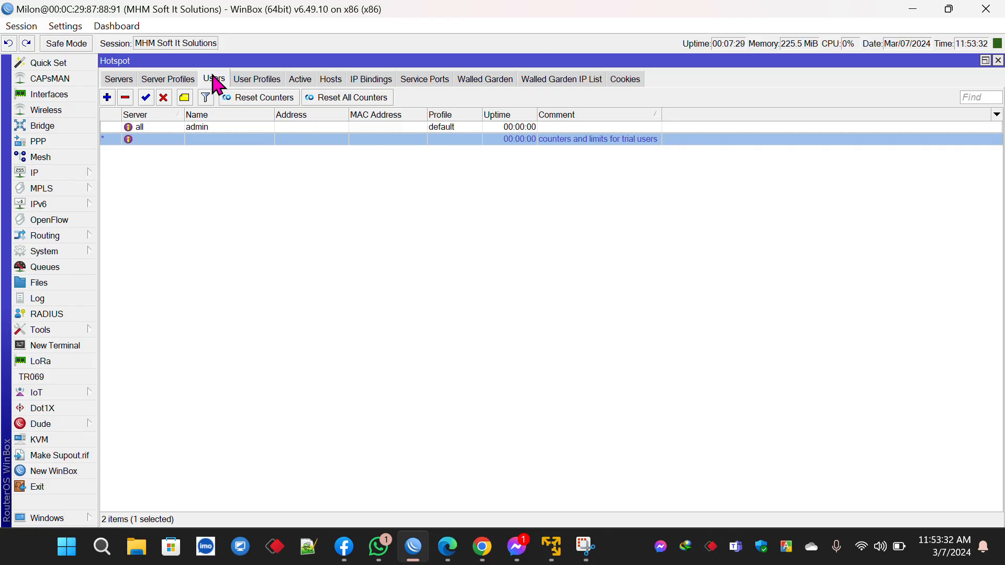
click(107, 97)
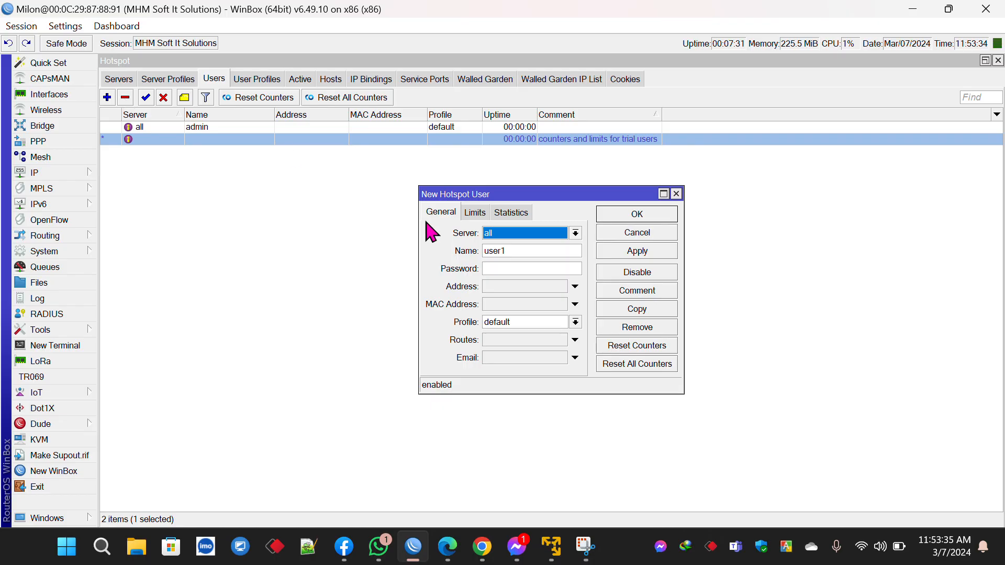
double_click(511, 251)
text(123)
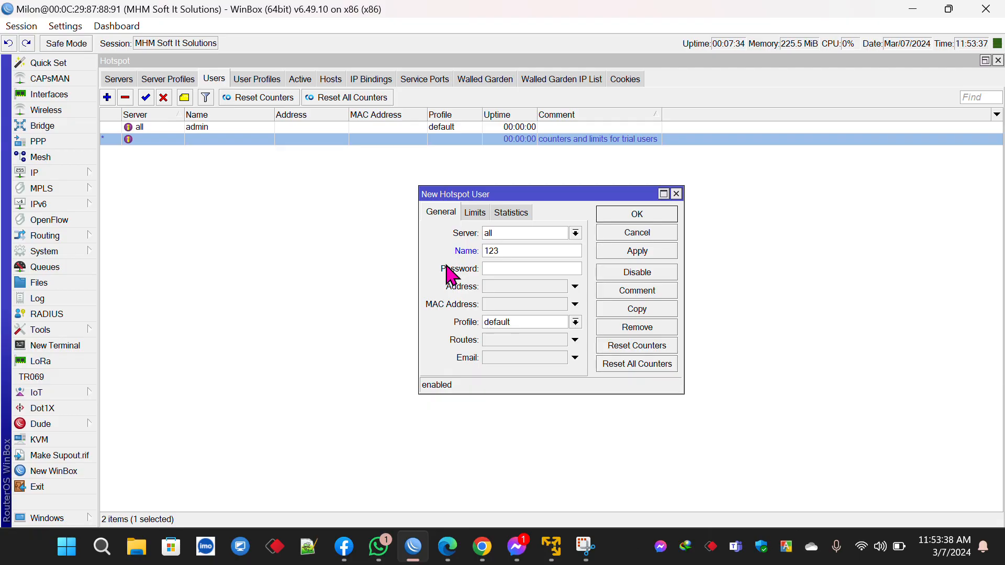
click(494, 270)
text(123)
click(505, 322)
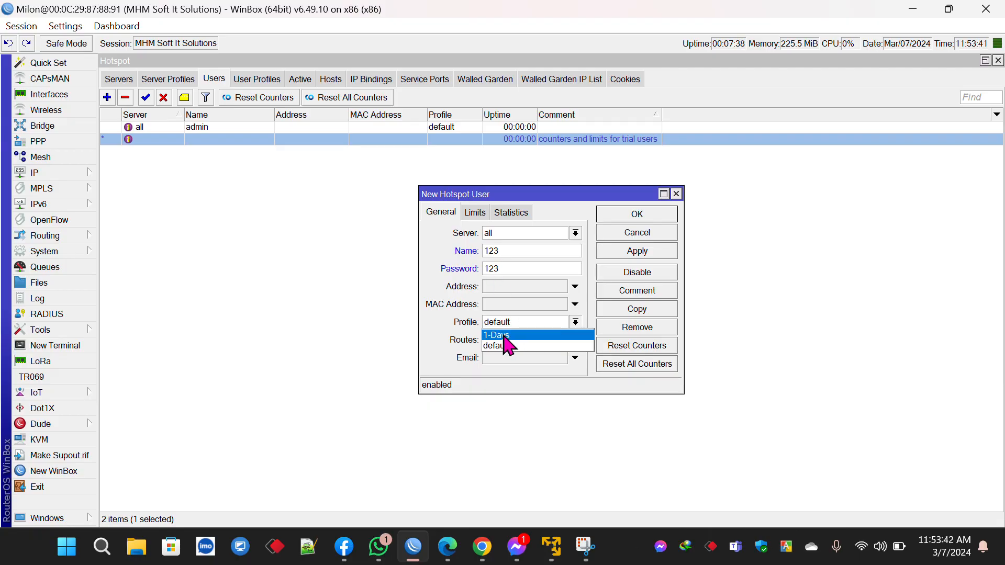
click(502, 335)
click(621, 251)
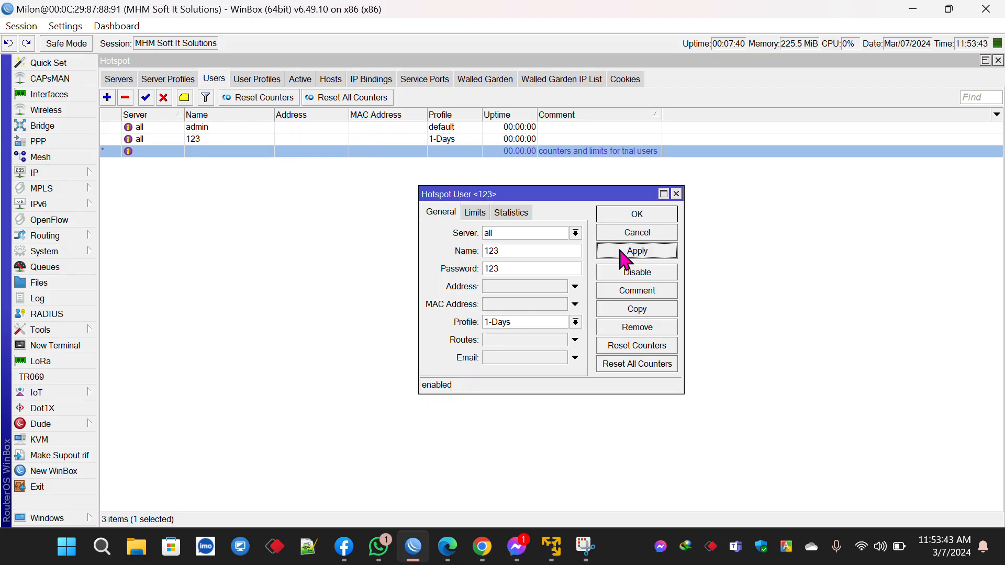
click(638, 214)
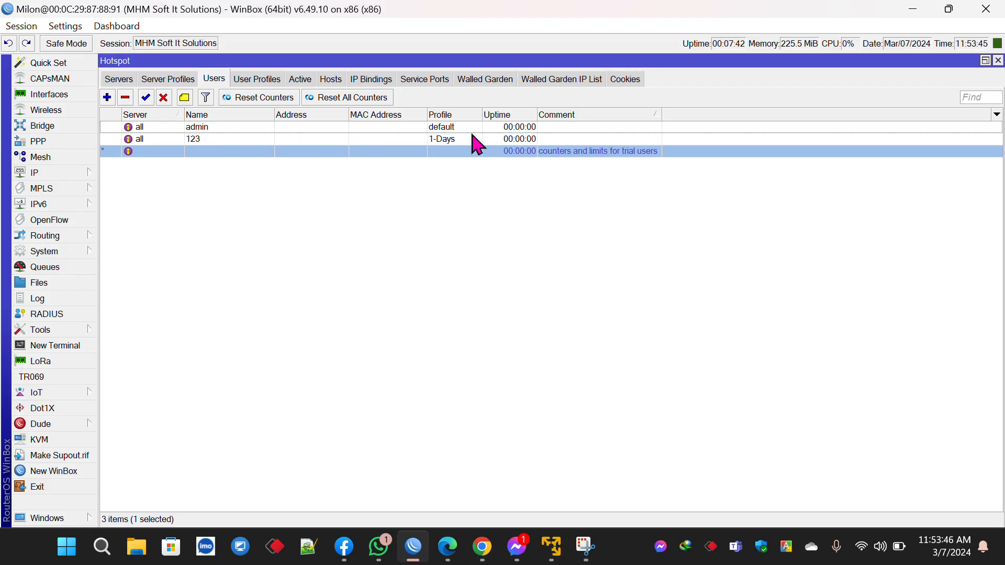